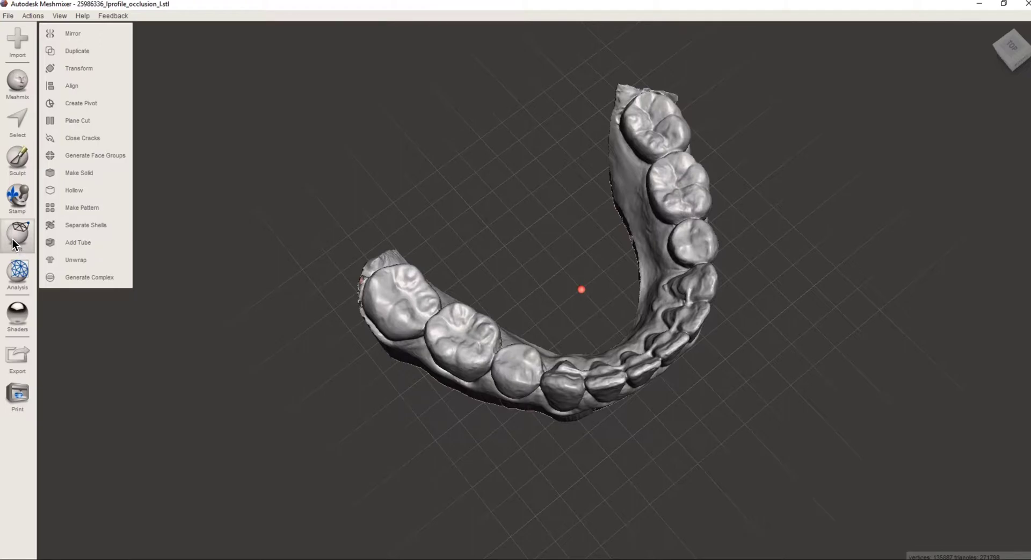
Start a Plane Cut on the dental arch scan, set to Cut (Discard Half) with Remeshed Fill.
left_click(98, 120)
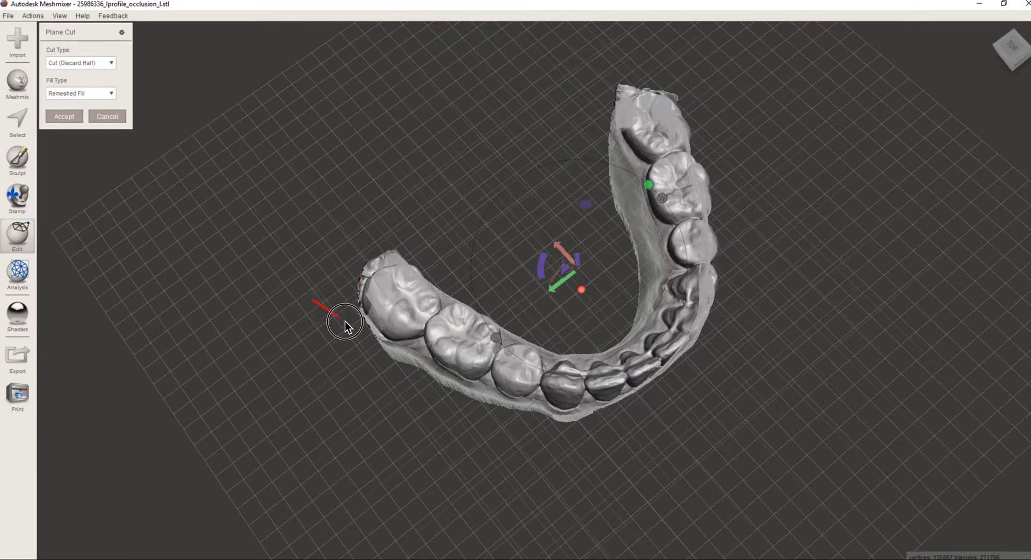
Angle a diagonal cut line, flip the discarded side, lower the plane to flatten the base, and accept.
mouse_move(356, 330)
left_mouse_down()
mouse_move(659, 455)
mouse_move(694, 481)
mouse_move(684, 502)
mouse_move(650, 485)
left_mouse_up()
left_click_drag(590, 459, 660, 301)
left_click_drag(630, 346, 565, 437)
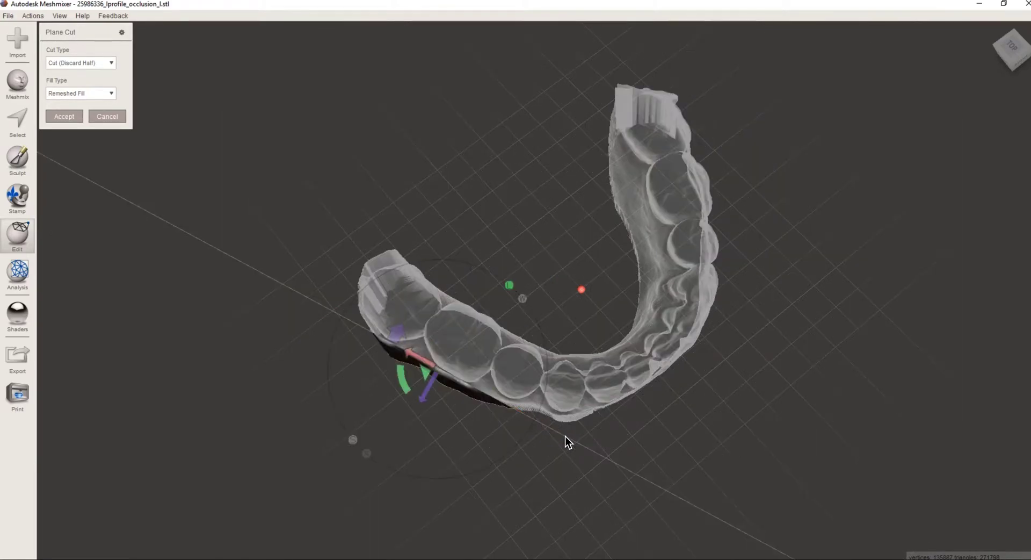
left_click(399, 338)
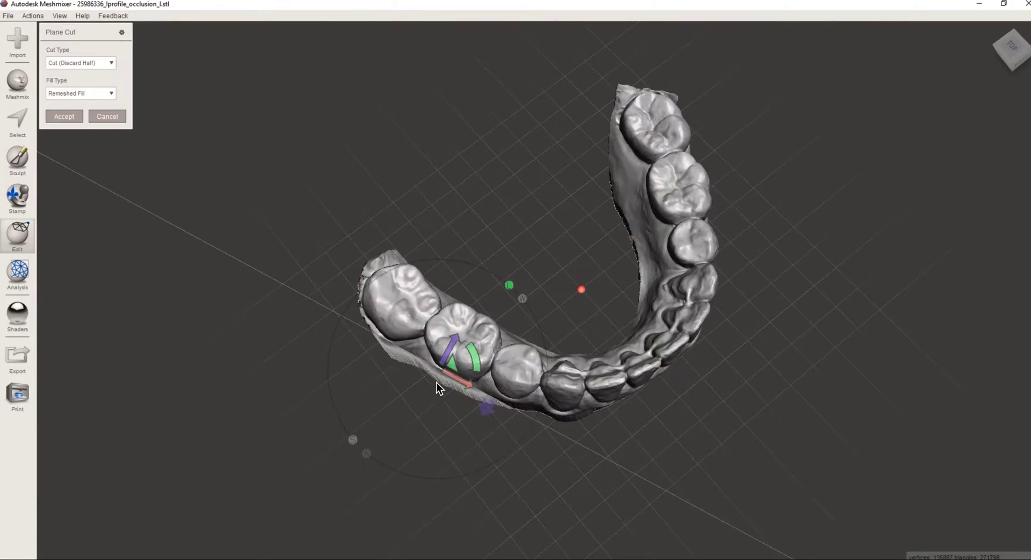
left_click(498, 250)
right_click_drag(499, 250, 516, 200)
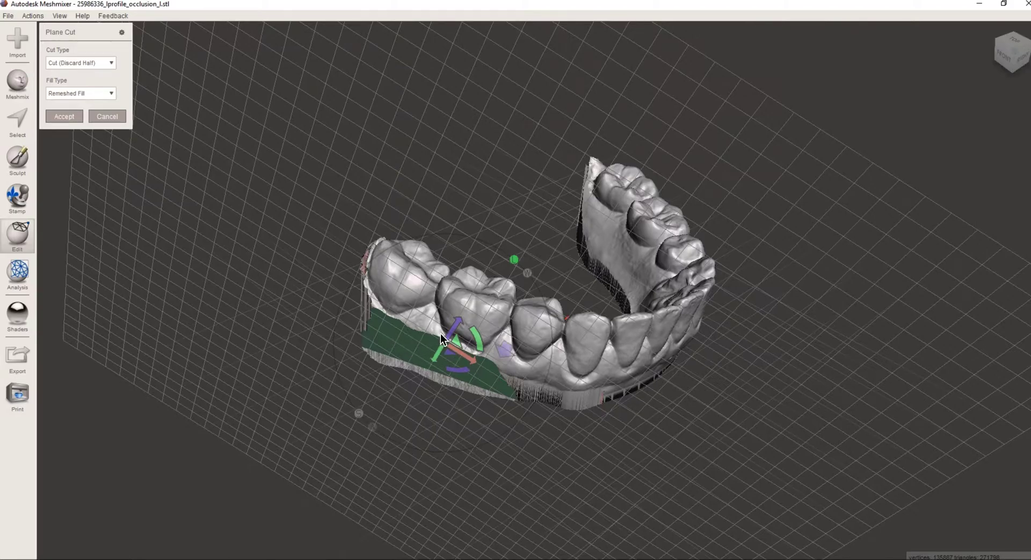
left_click_drag(454, 331, 459, 321)
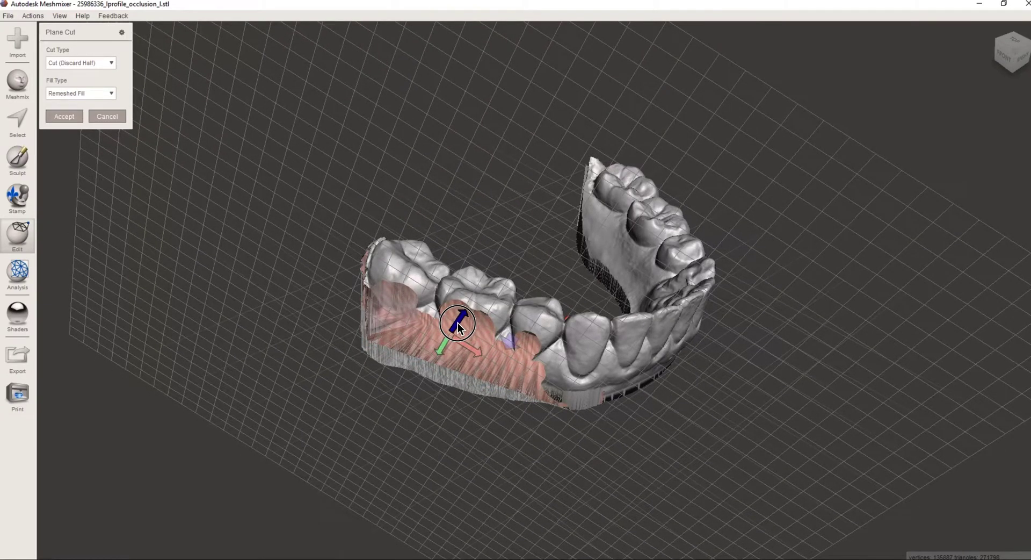
left_click_drag(459, 321, 447, 326)
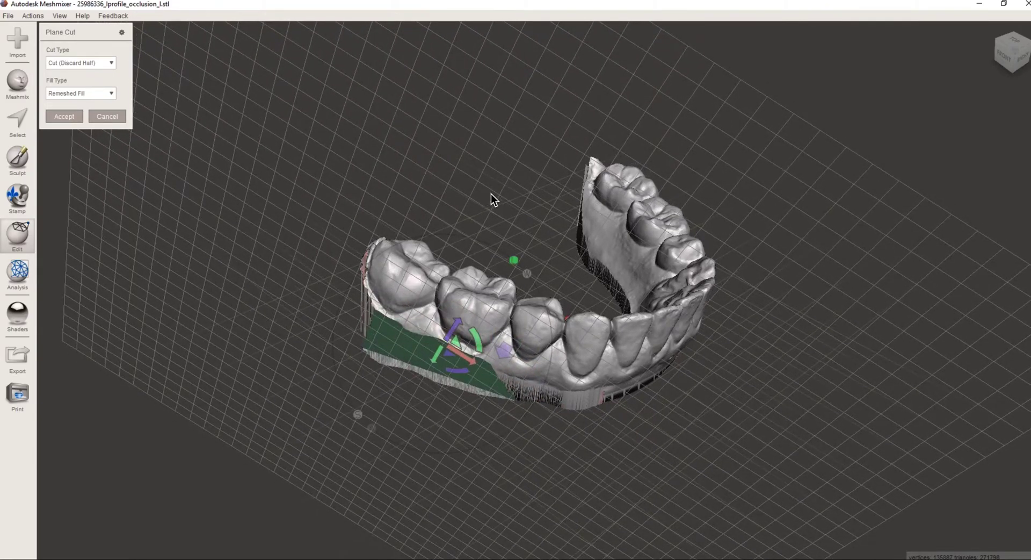
mouse_move(491, 193)
right_mouse_down()
mouse_move(500, 179)
mouse_move(493, 193)
right_mouse_up()
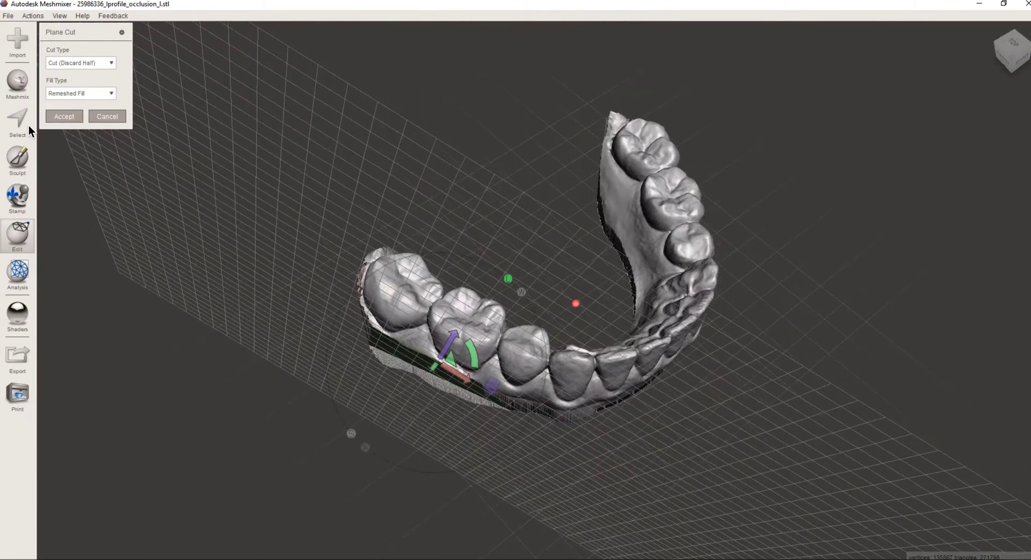
left_click(57, 117)
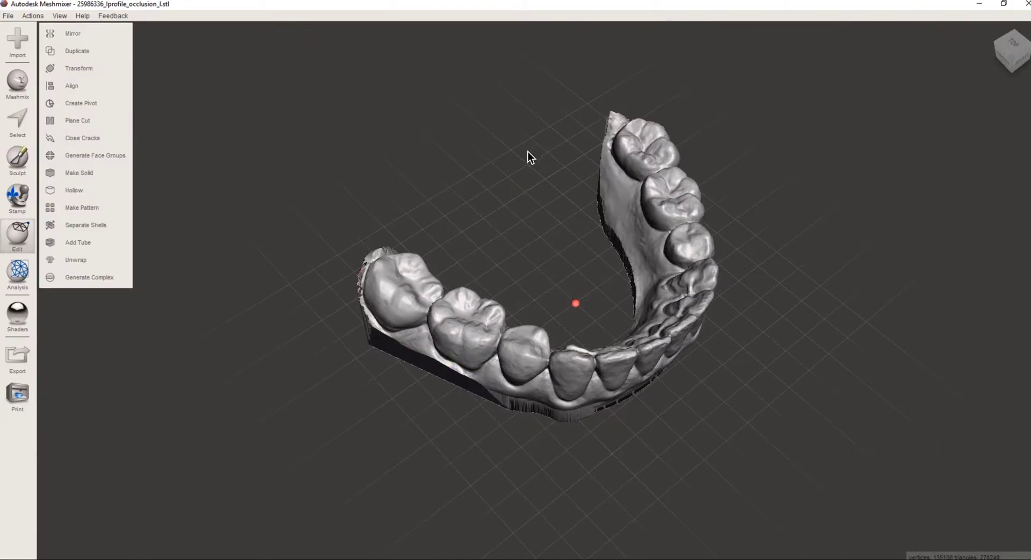
right_click_drag(527, 151, 507, 172)
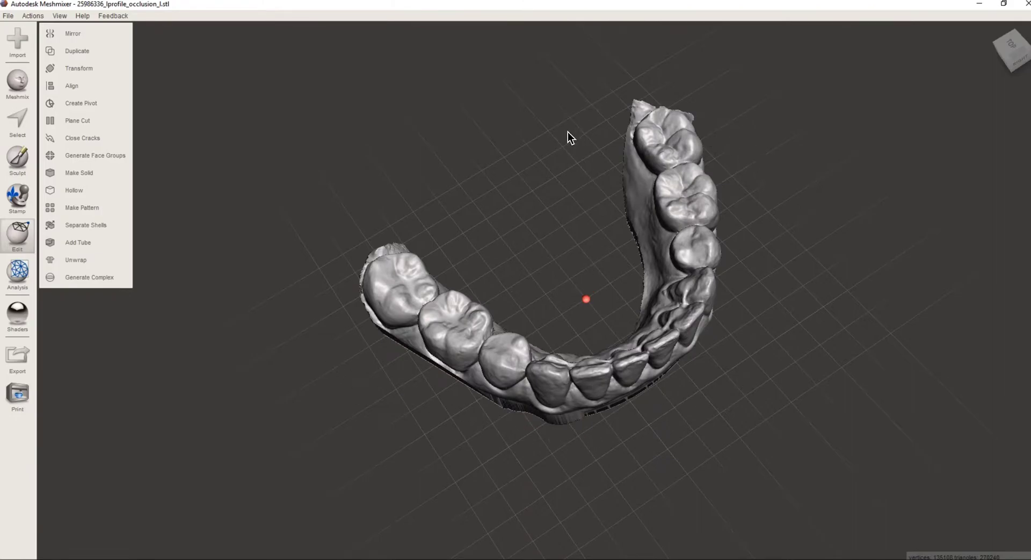
right_click_drag(564, 123, 573, 151)
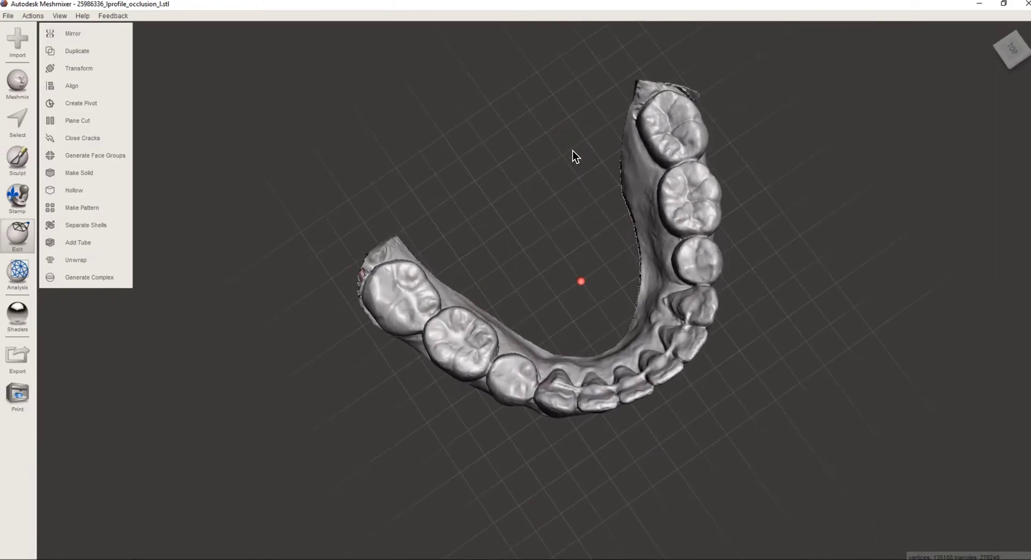
left_click(75, 121)
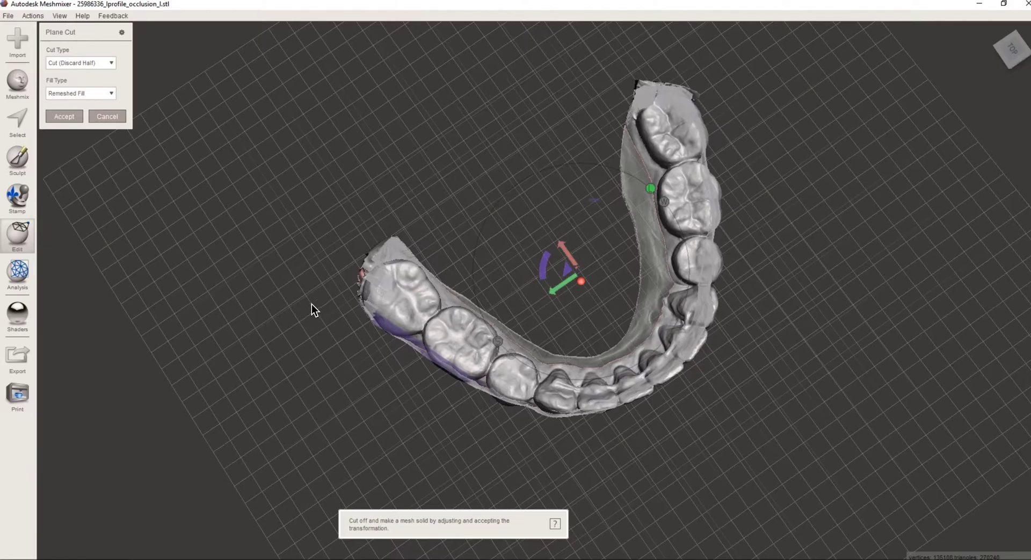
Draw a cut line toward the far molars, tilt the plane about 5.73°, and accept the cut.
left_click_drag(309, 305, 716, 58)
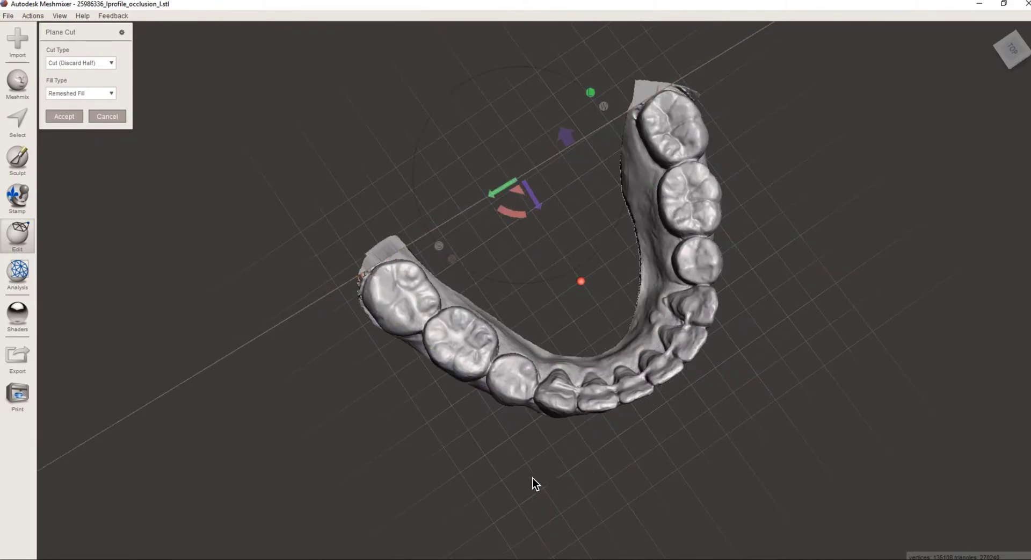
right_click_drag(497, 484, 660, 392)
right_click_drag(225, 146, 215, 155)
right_click_drag(987, 407, 799, 258)
right_click_drag(476, 71, 341, 186)
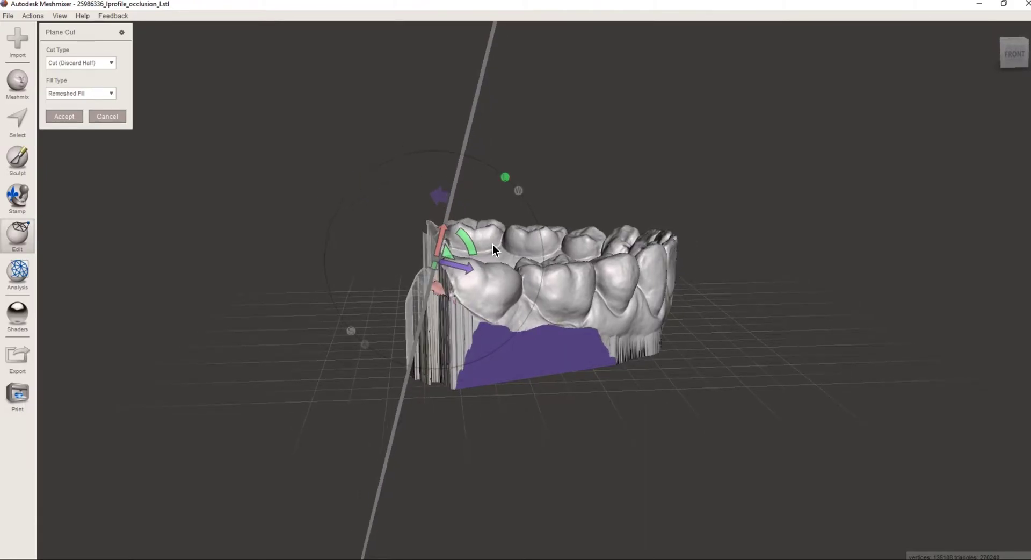
left_click_drag(470, 240, 467, 240)
right_click_drag(356, 307, 433, 289)
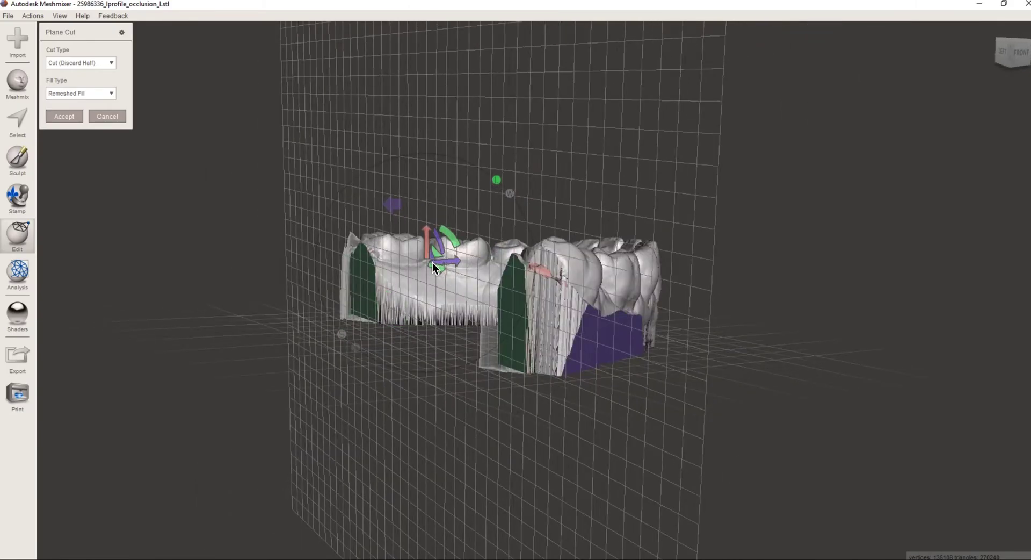
left_click(68, 118)
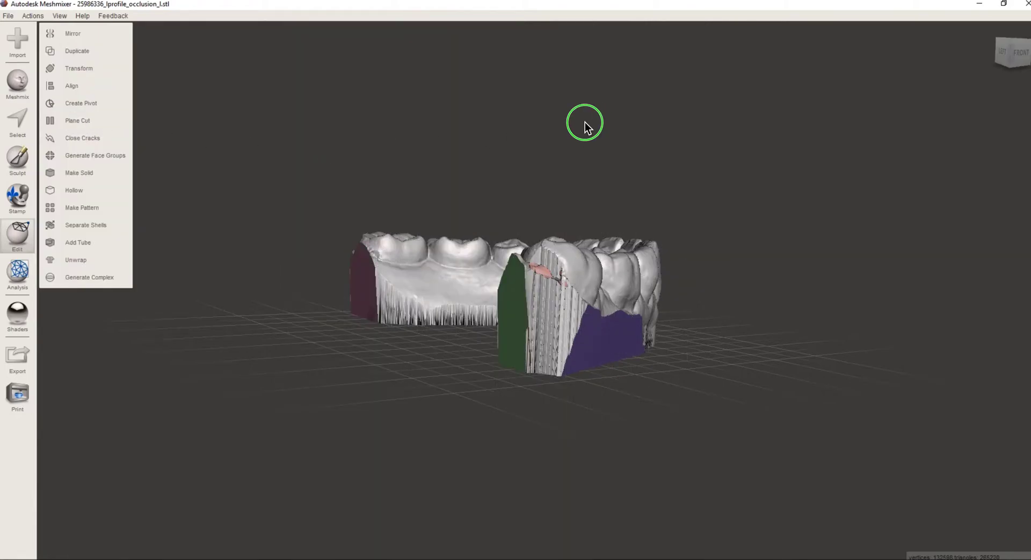
Inspect both cut ends of the arch, then switch to the Select tool (S) in Unwrap Brush mode.
right_click_drag(585, 124, 510, 207)
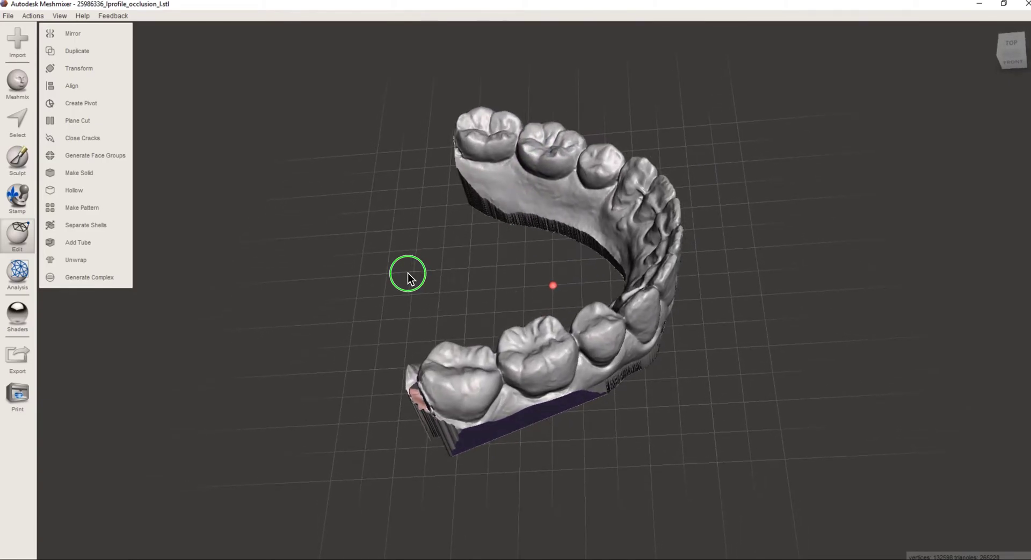
right_click_drag(407, 273, 401, 294)
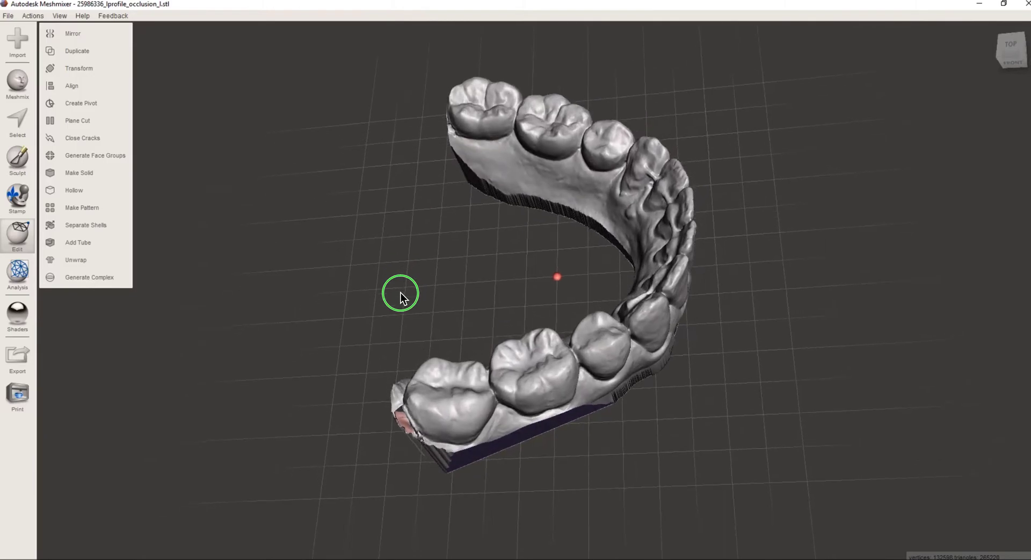
scroll(402, 291, "down", 2)
scroll(402, 291, "up", 4)
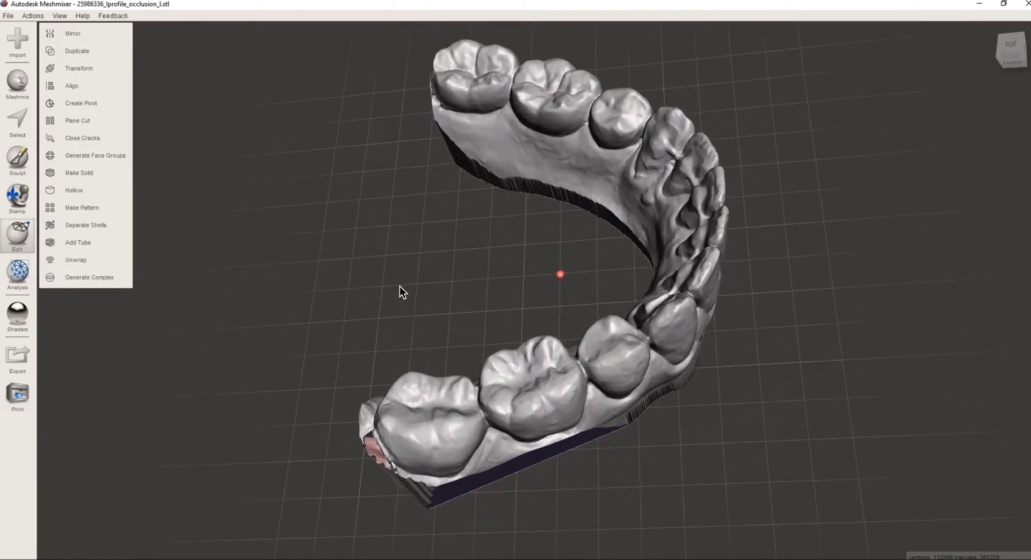
right_click_drag(416, 256, 423, 245)
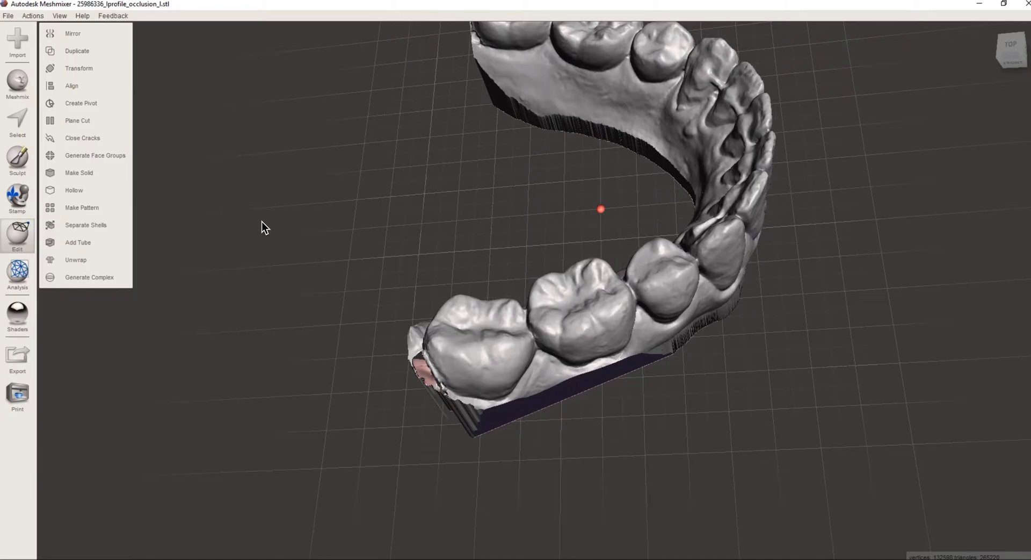
key("s")
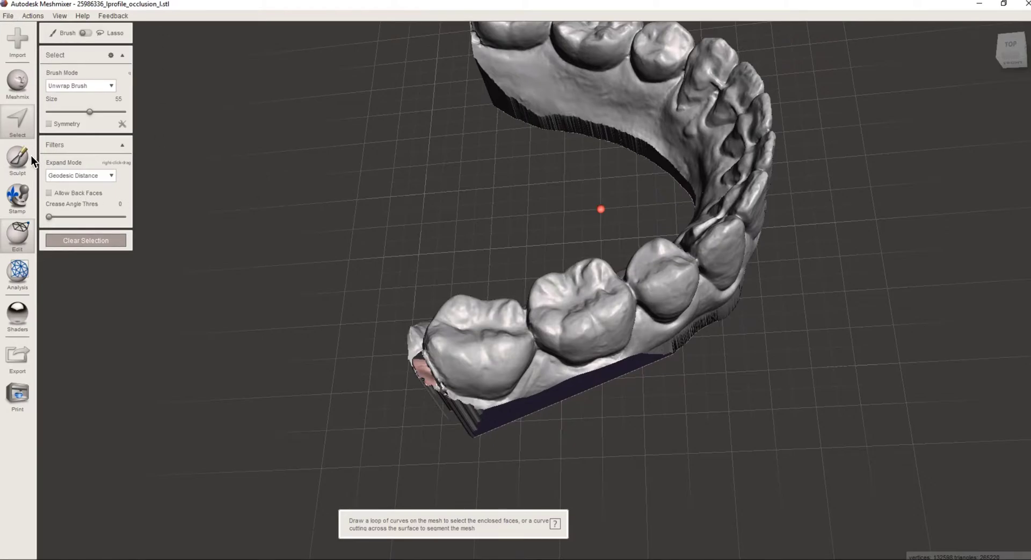
Change the selection mode, set brush size to 32, and select a face patch at the arch end.
left_click(88, 32)
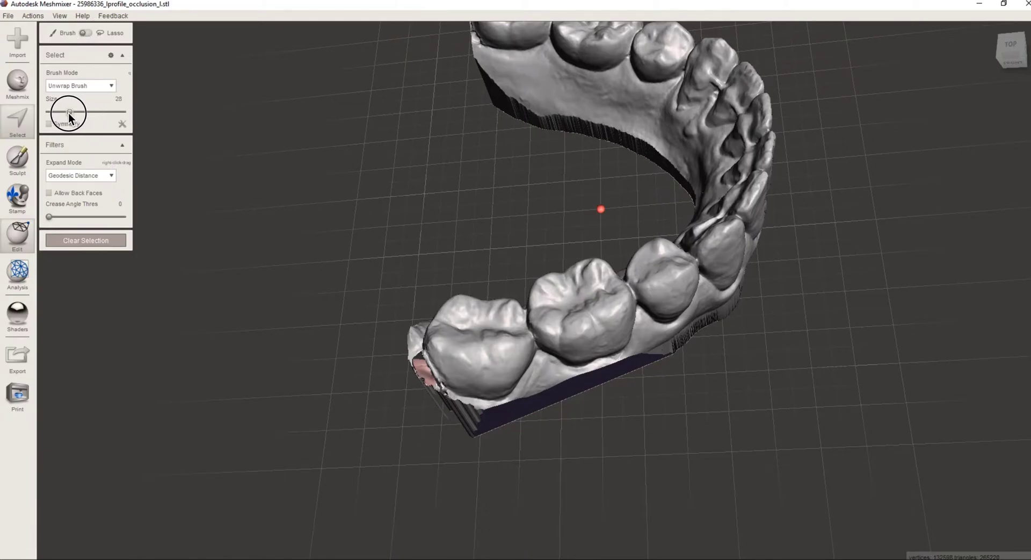
left_click_drag(68, 111, 67, 111)
left_click_drag(69, 111, 74, 112)
left_click(480, 361)
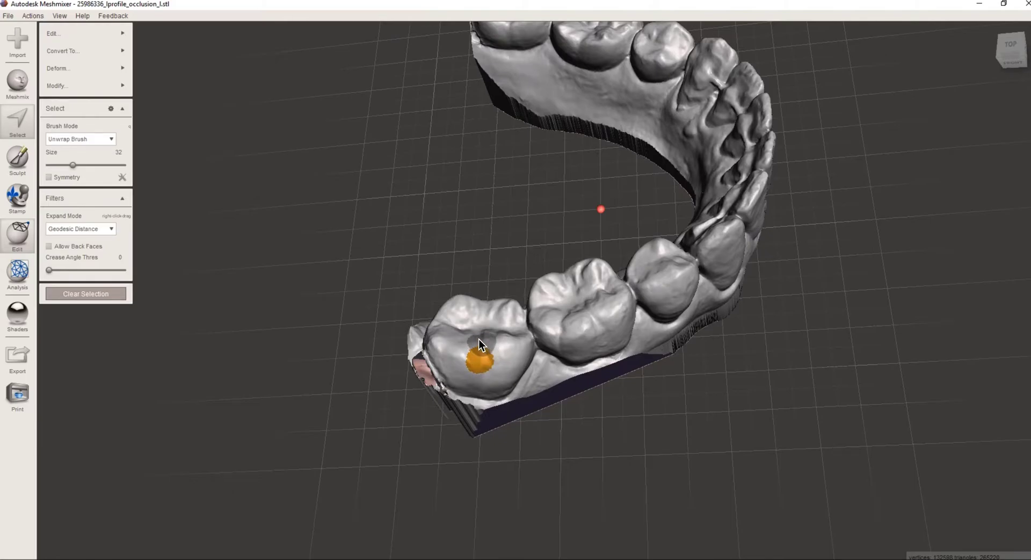
Delete the selected faces, leaving an open hole at the back end of the arch.
right_click_drag(387, 248, 422, 252)
scroll(386, 262, "up", 2)
scroll(386, 261, "down", 5)
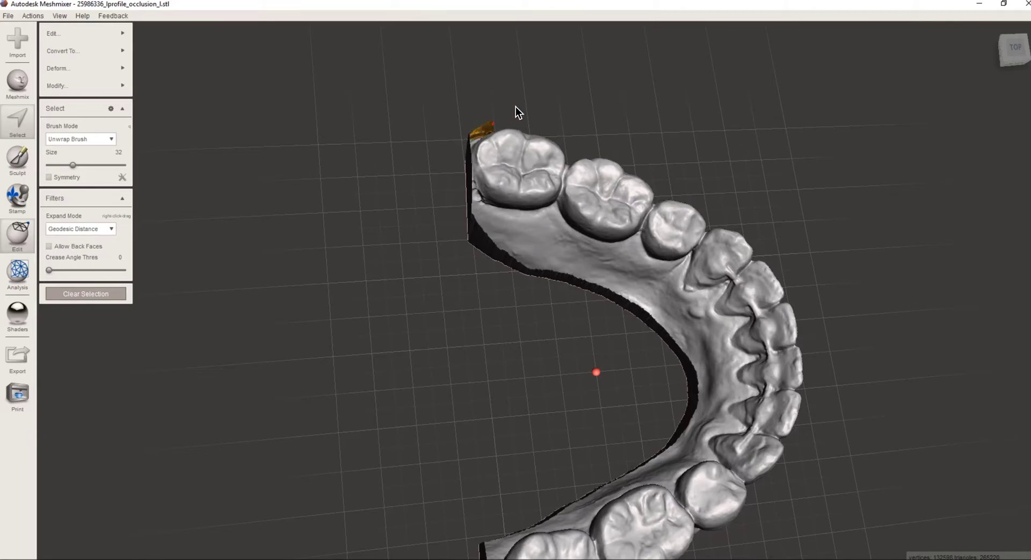
key("Delete")
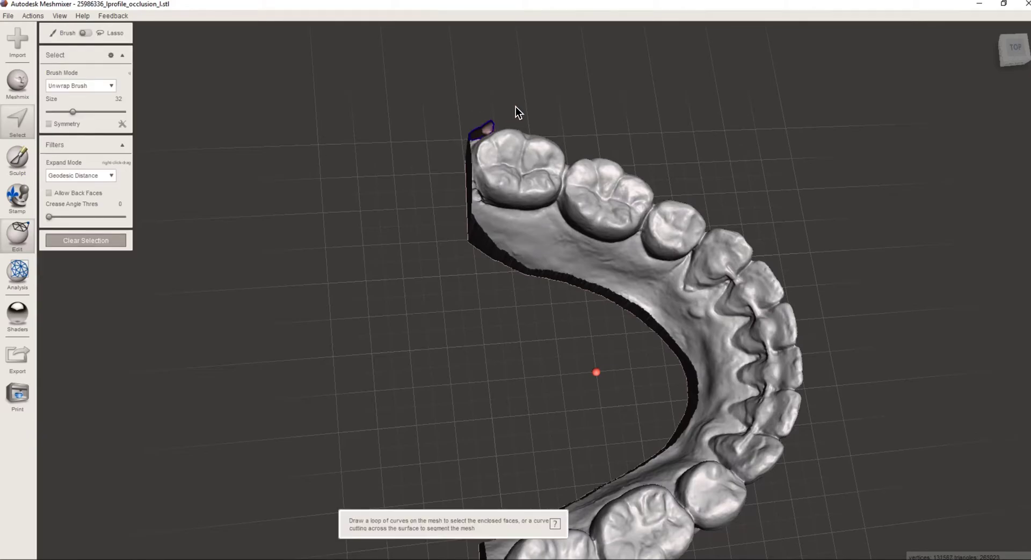
right_click_drag(546, 123, 525, 148)
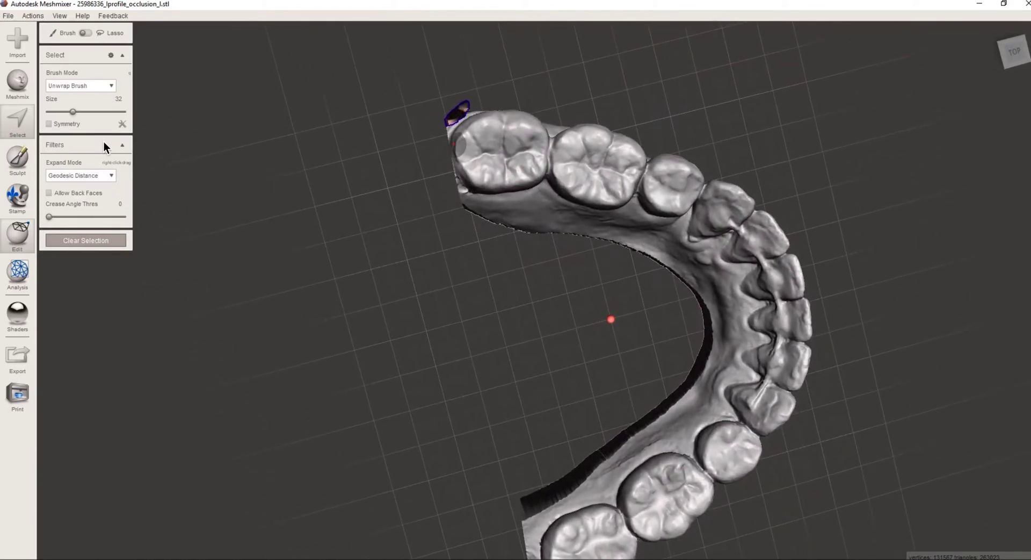
Run the Inspector's Auto Repair All to fill the hole at the back of the arch.
left_click(15, 275)
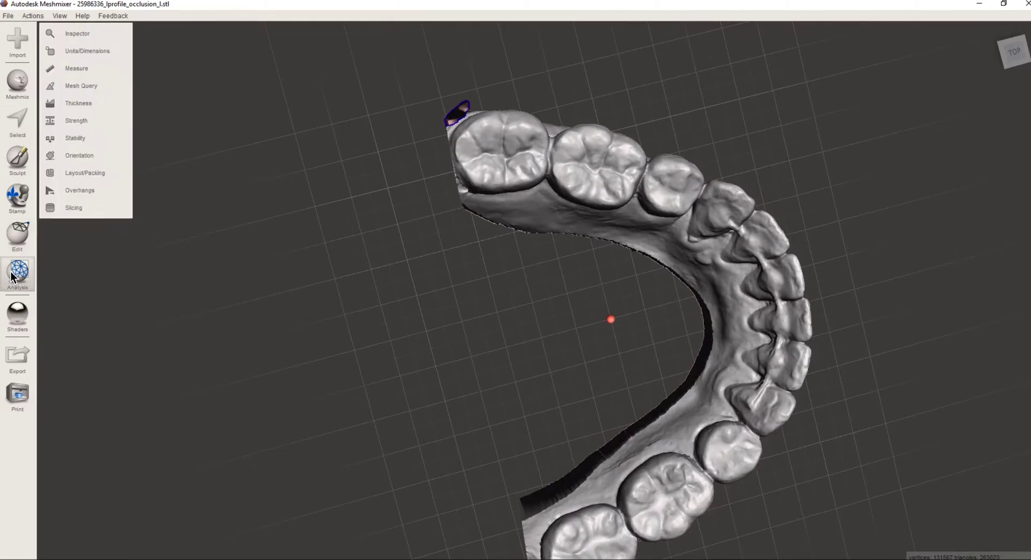
left_click(86, 34)
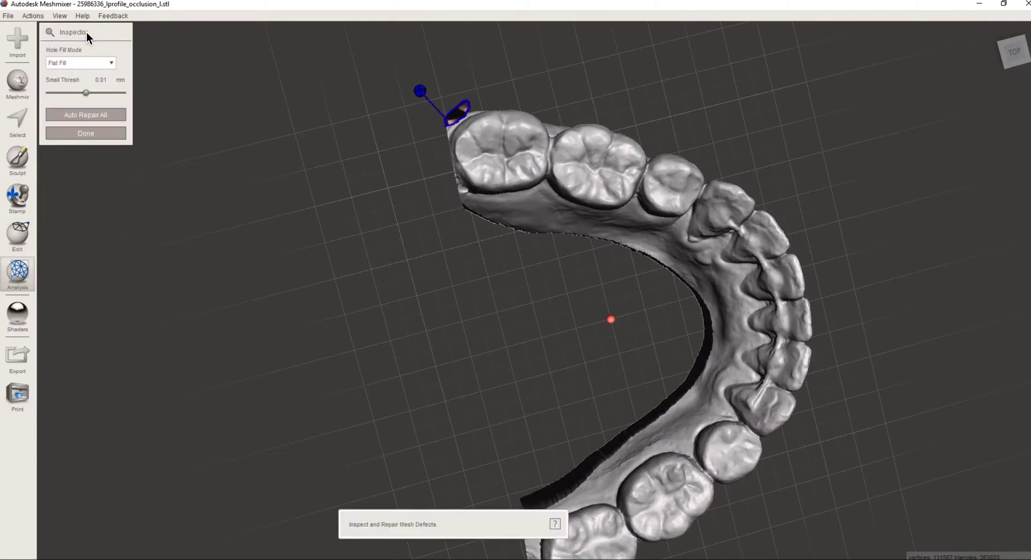
left_click(73, 110)
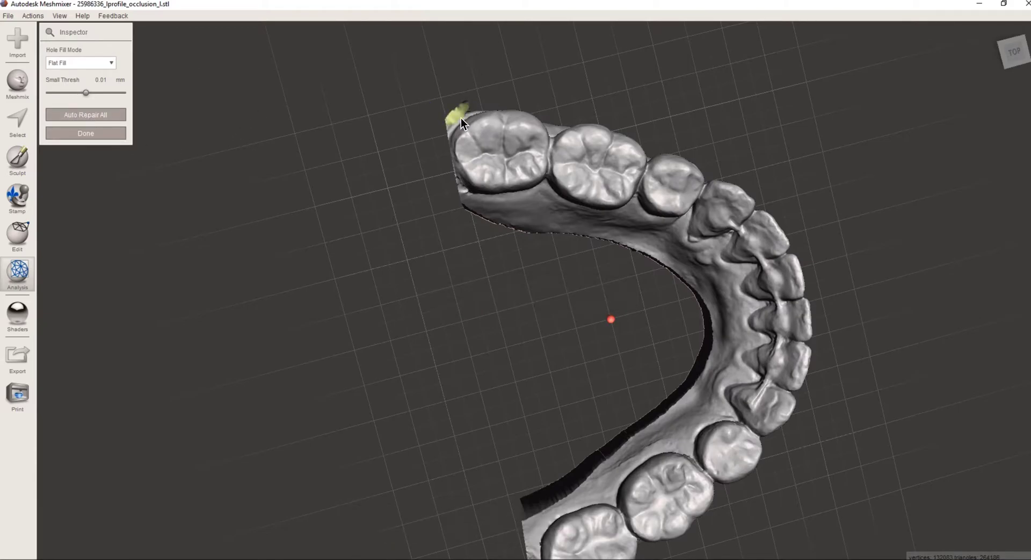
right_click_drag(398, 137, 359, 185)
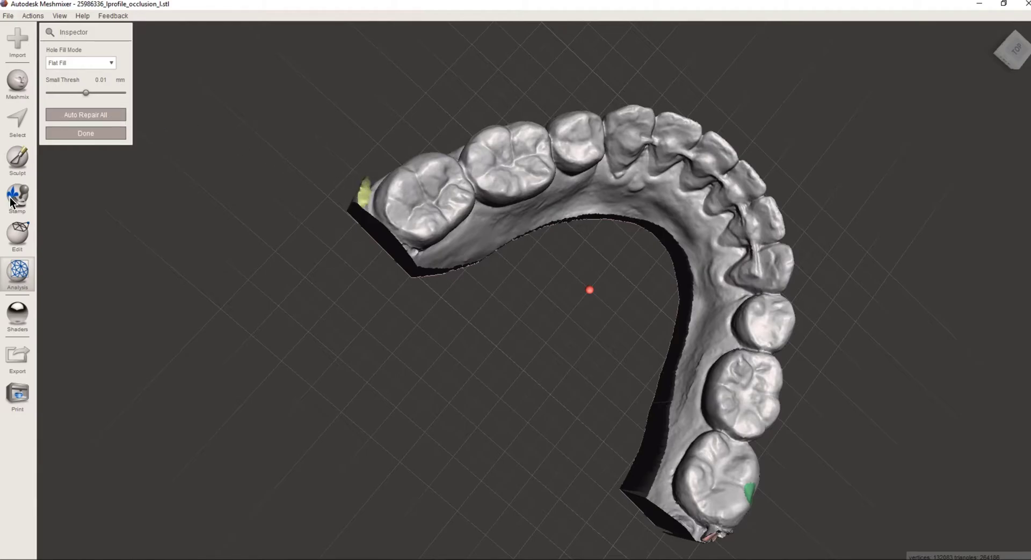
left_click(18, 161)
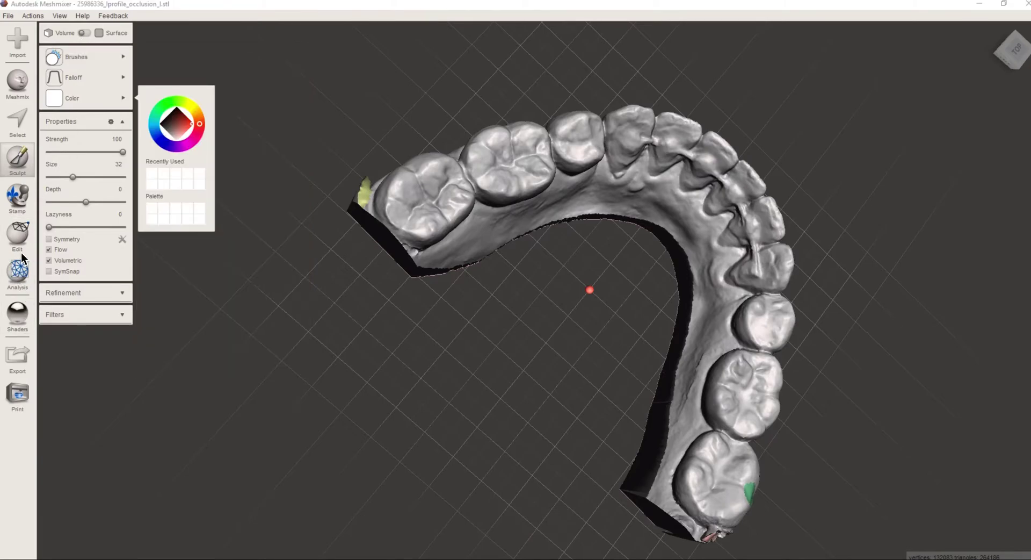
Lasso-select the yellow patch at the arch end, then clear the selection and view the model from the front.
key("s")
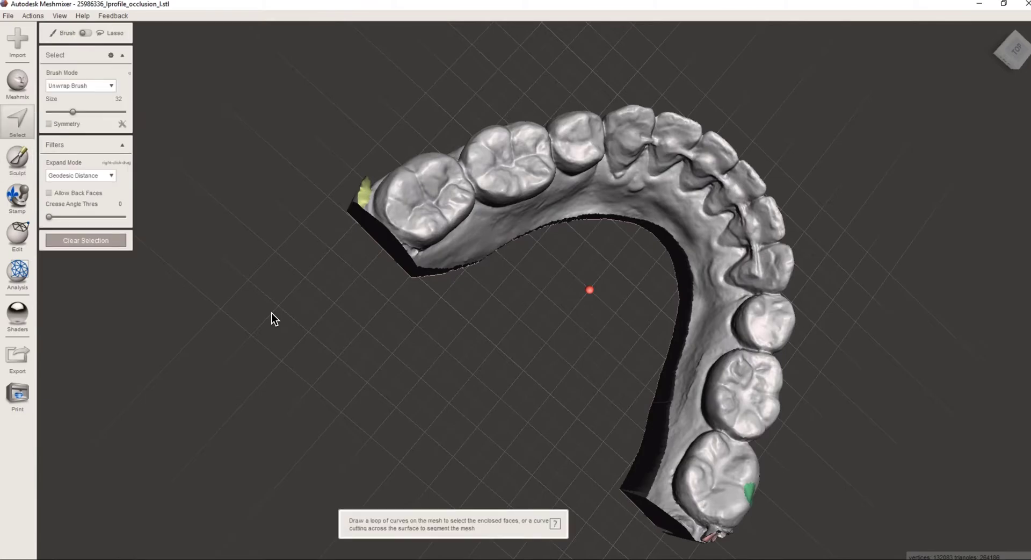
left_click(86, 32)
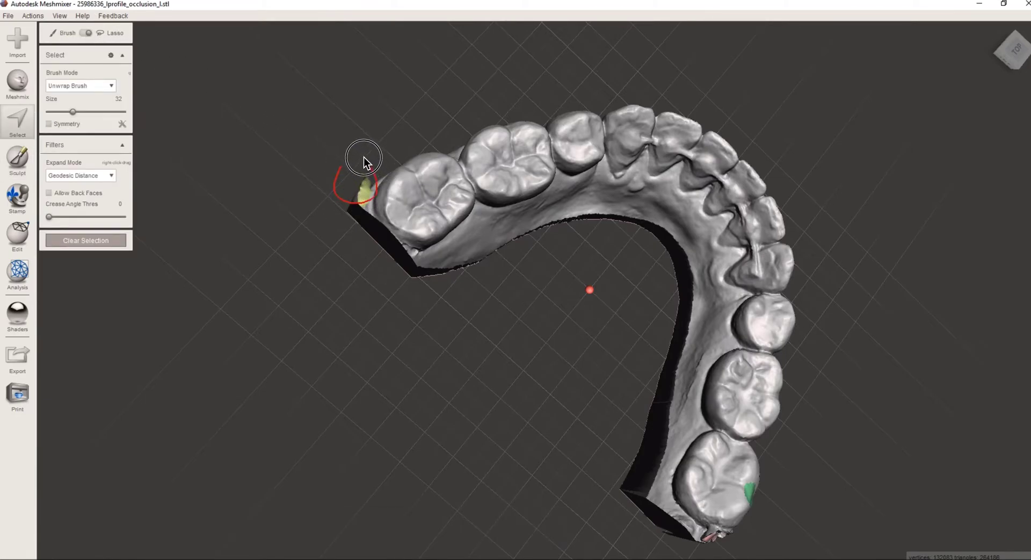
left_click_drag(334, 172, 333, 173)
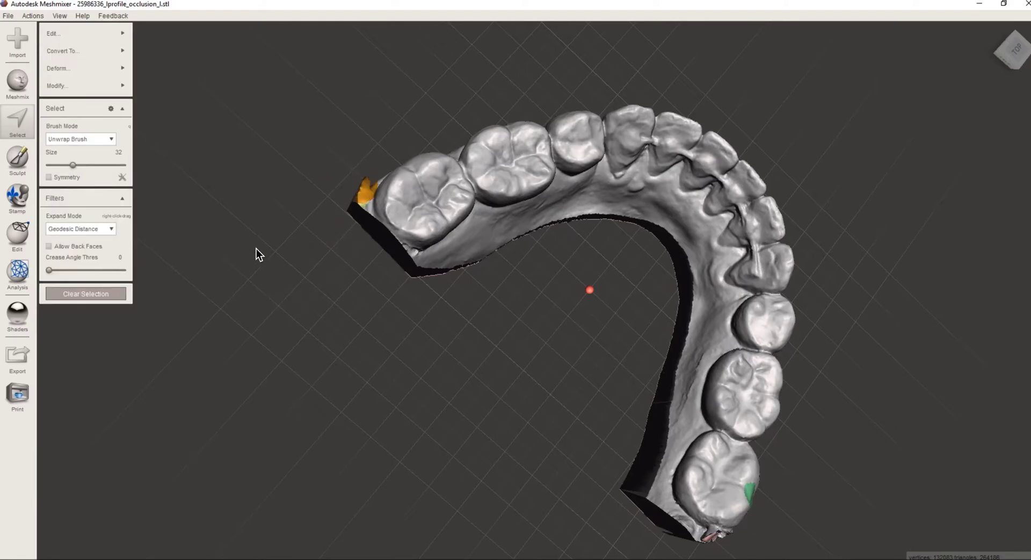
left_click(105, 293)
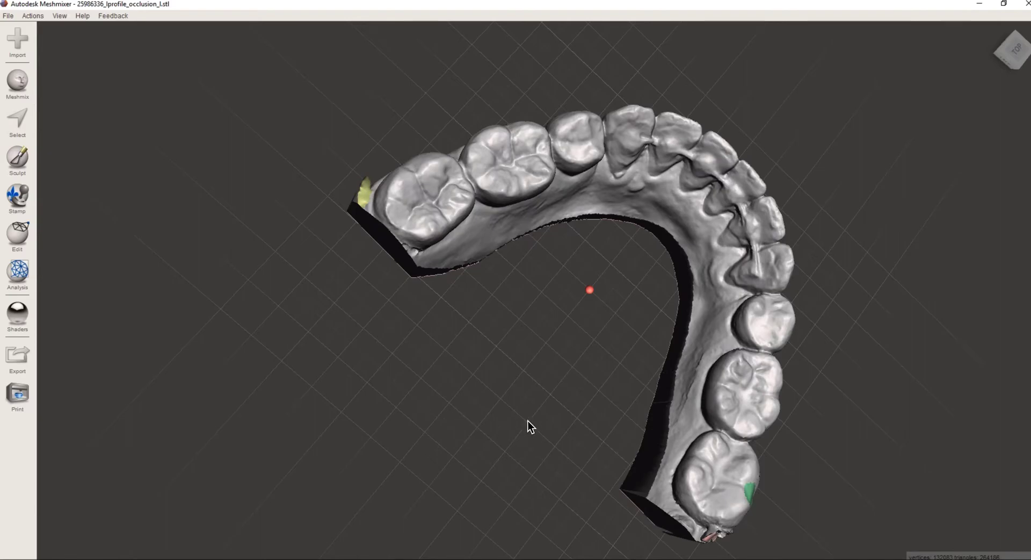
right_click_drag(528, 421, 392, 274)
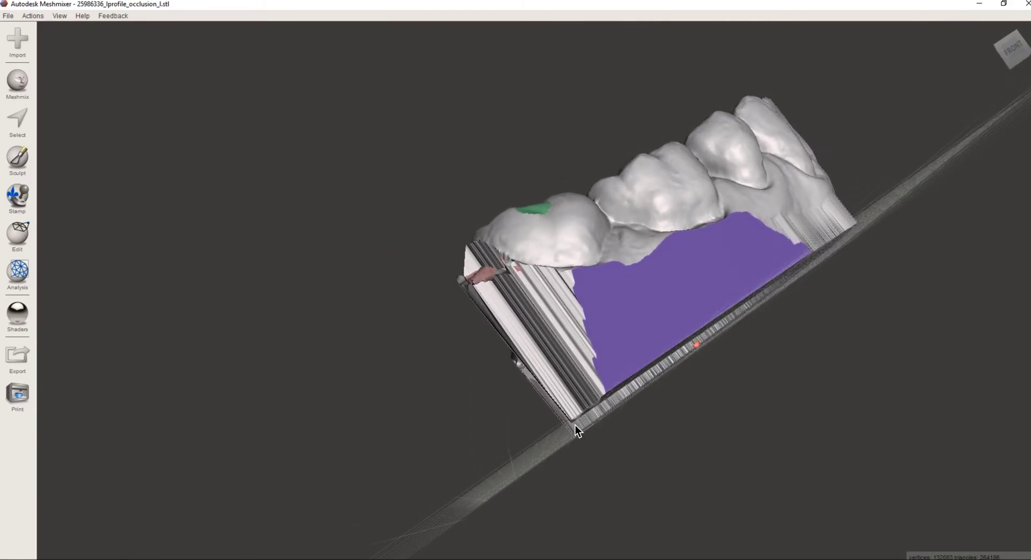
right_click_drag(557, 306, 556, 308)
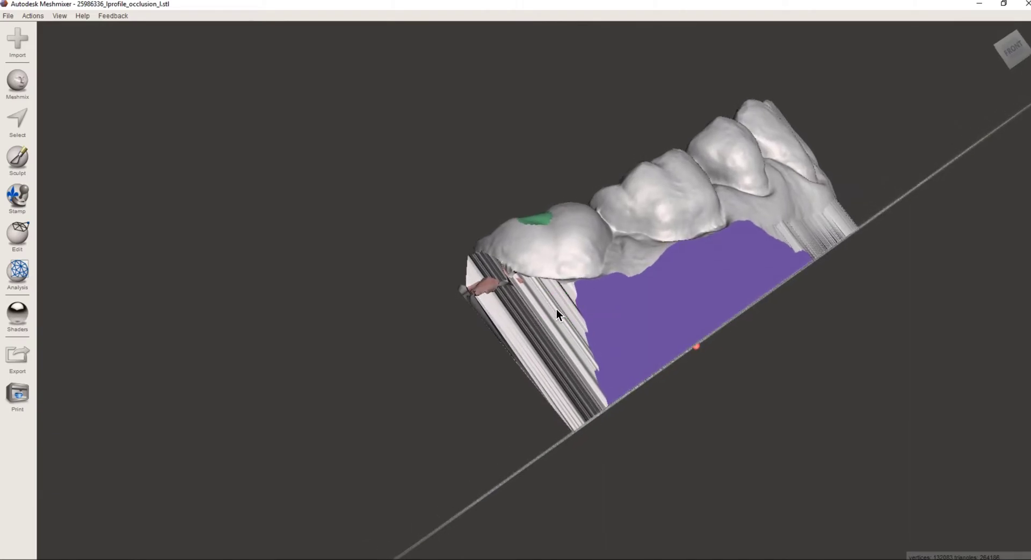
Make a third plane cut across the model's base, positioning the plane along its arrow before accepting.
left_click(14, 239)
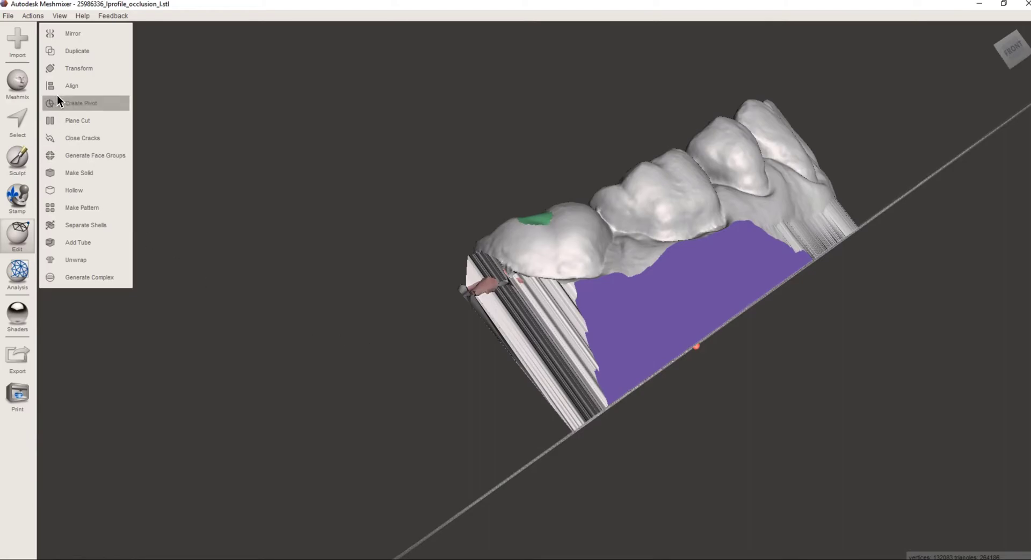
left_click(62, 124)
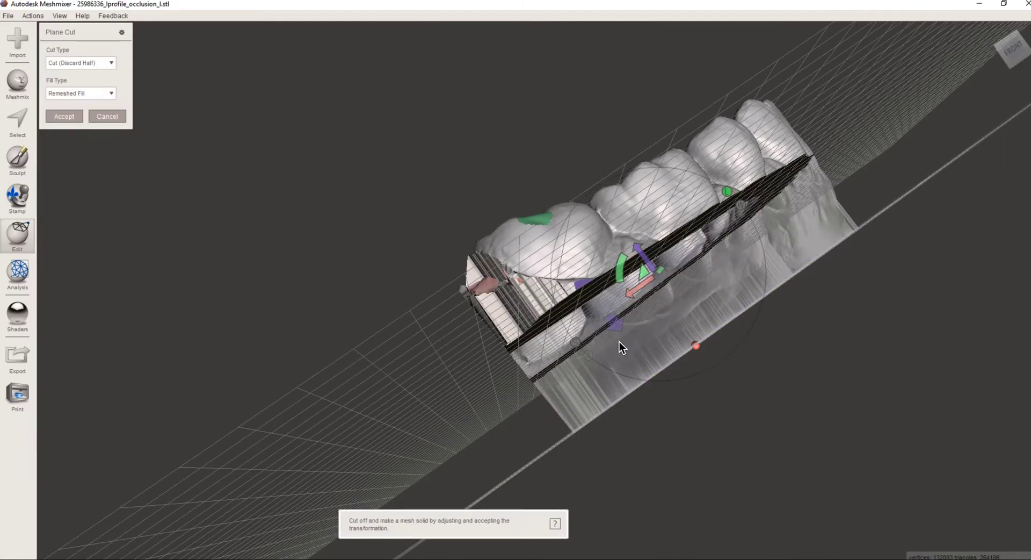
mouse_move(517, 449)
left_mouse_down()
mouse_move(648, 346)
mouse_move(887, 198)
mouse_move(899, 175)
left_mouse_up()
right_click_drag(844, 389, 798, 394)
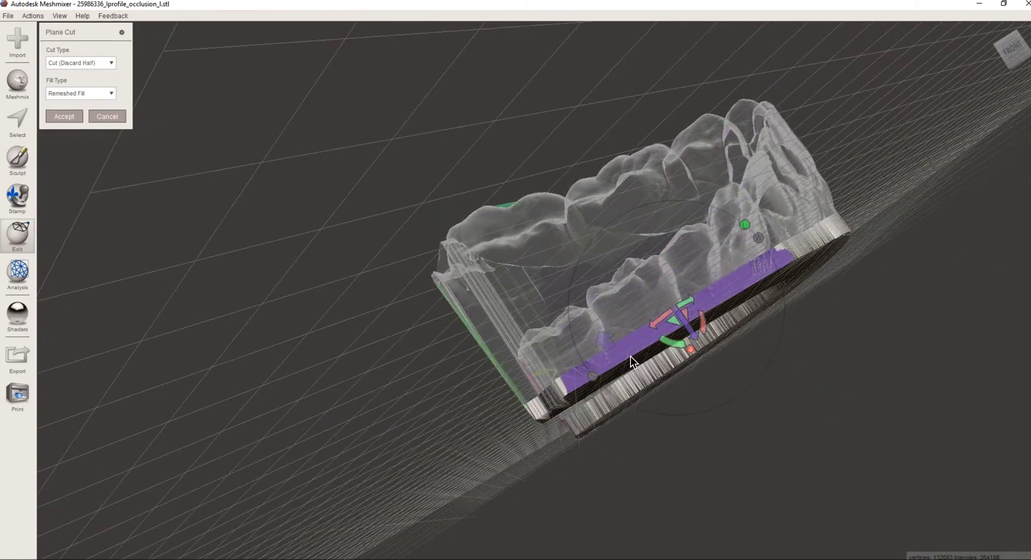
right_click_drag(607, 341, 650, 266)
left_click_drag(631, 257, 613, 227)
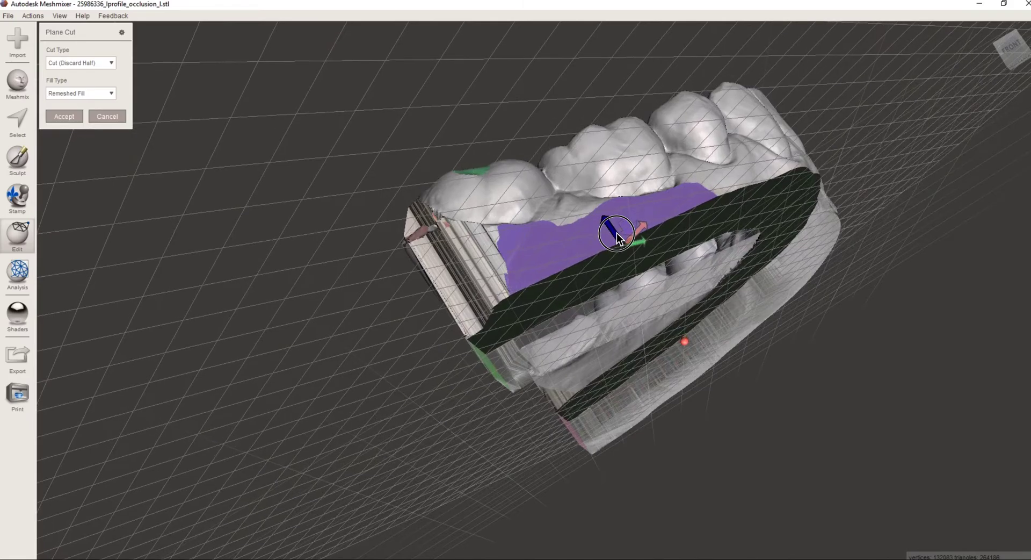
mouse_move(926, 192)
right_mouse_down()
mouse_move(913, 231)
mouse_move(928, 209)
right_mouse_up()
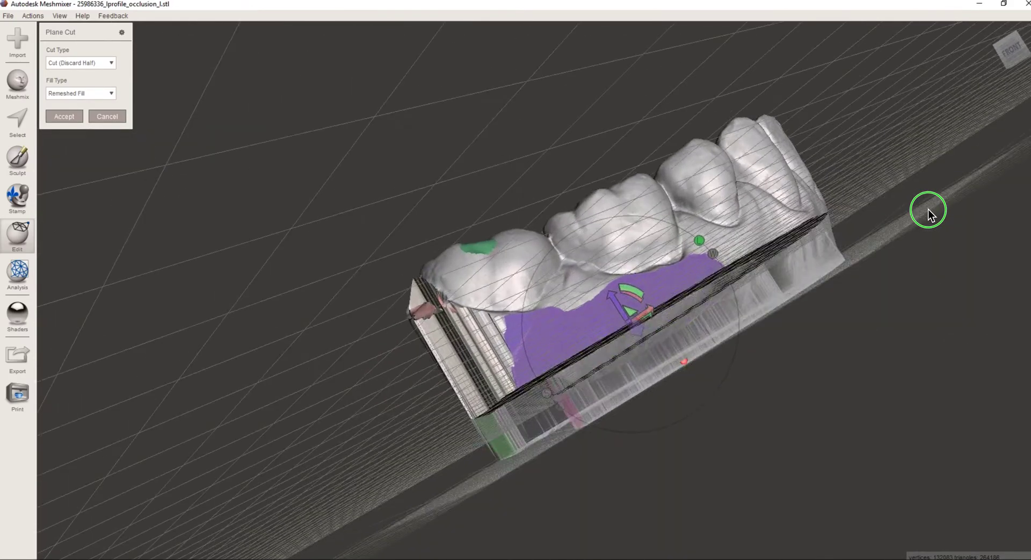
left_click(63, 116)
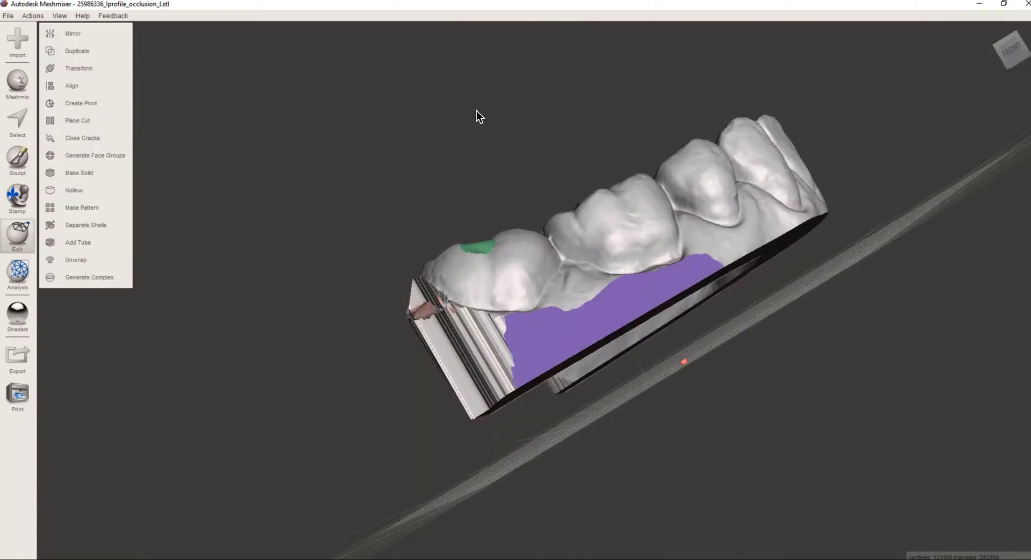
Orbit around the trimmed arch to inspect its flat, fully capped underside.
right_click_drag(444, 144, 505, 271)
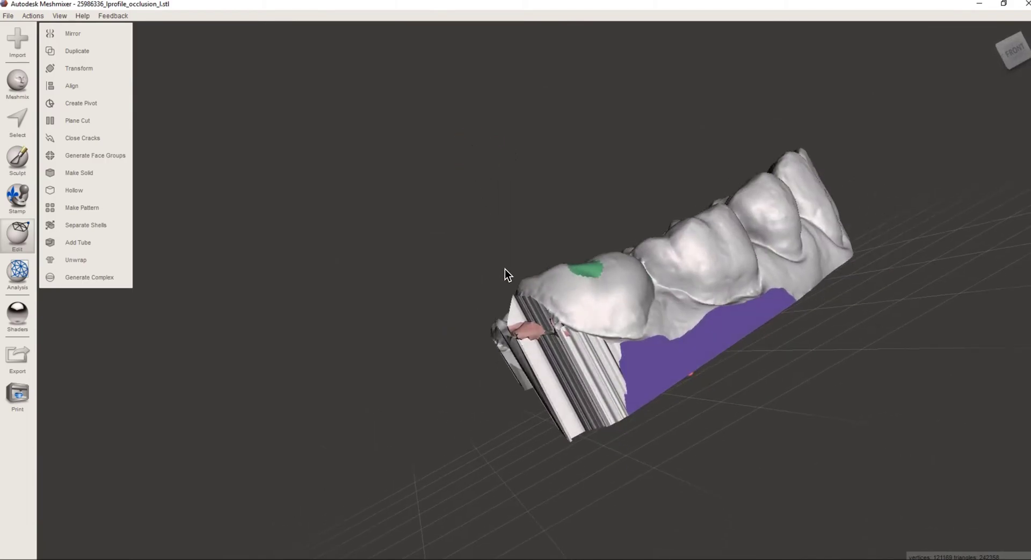
right_click_drag(819, 451, 635, 209)
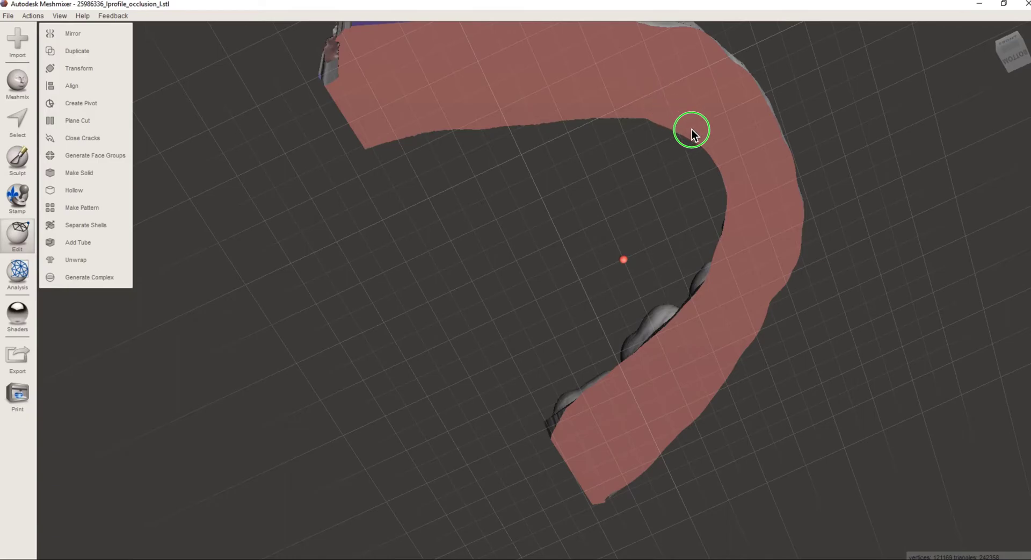
right_click_drag(691, 130, 704, 173)
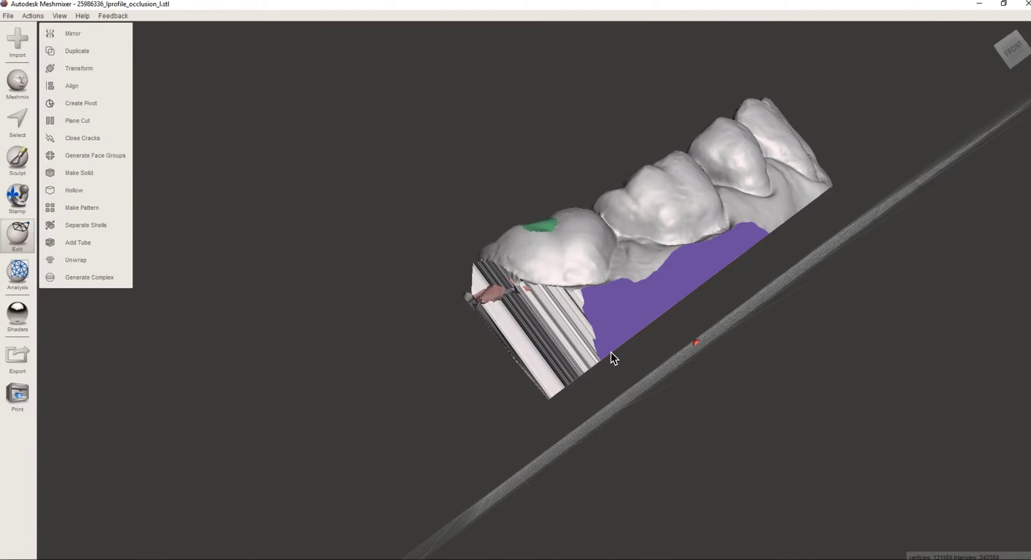
Make a fourth plane cut, angling the plane across one end of the arch, and accept it.
left_click(84, 121)
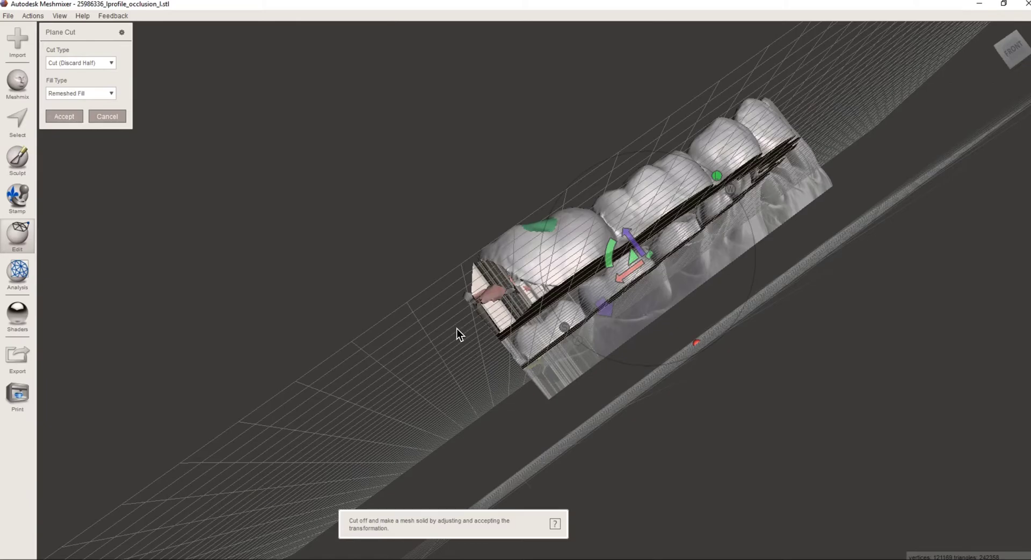
mouse_move(443, 108)
right_mouse_down()
mouse_move(444, 118)
mouse_move(443, 107)
right_mouse_up()
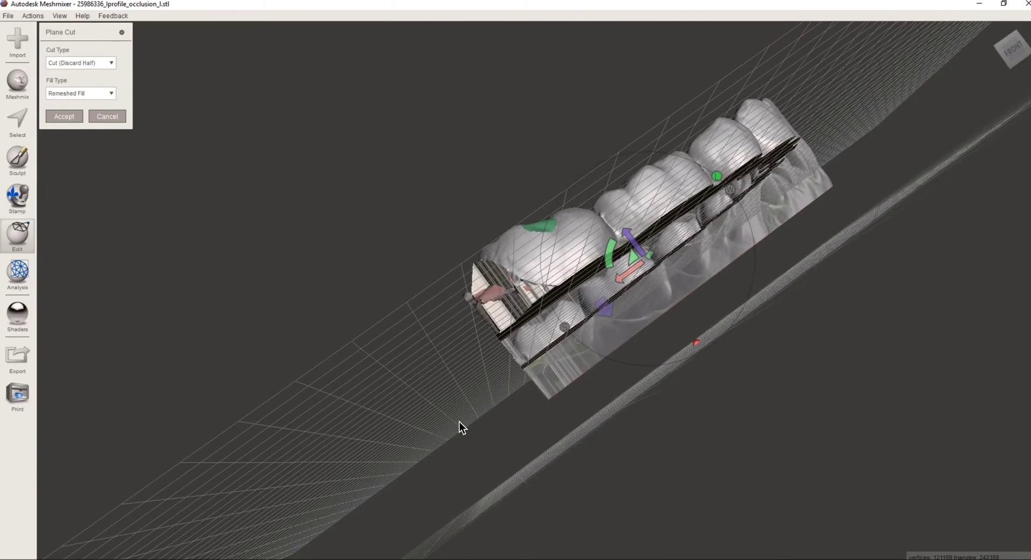
left_click_drag(658, 362, 701, 336)
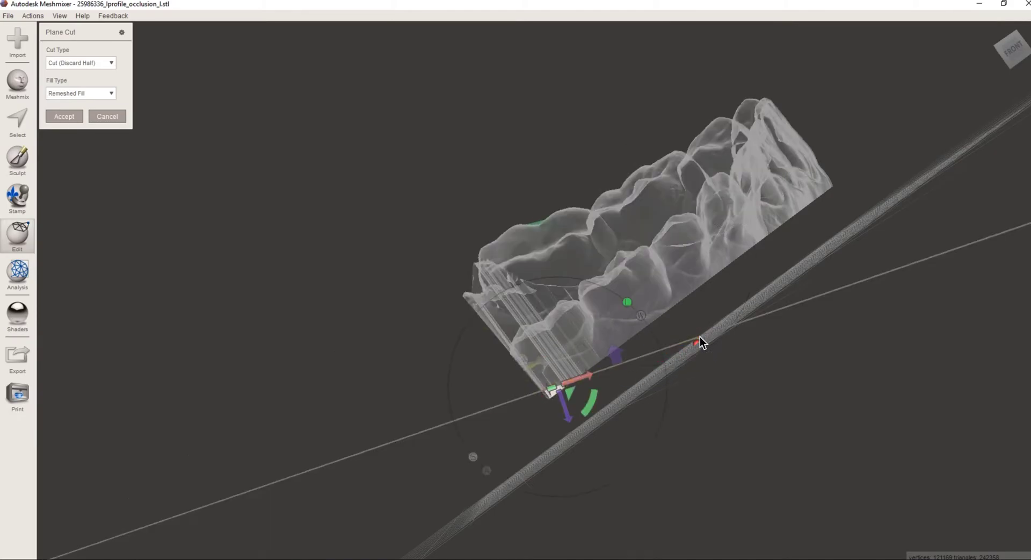
left_click(617, 354)
left_click(707, 418)
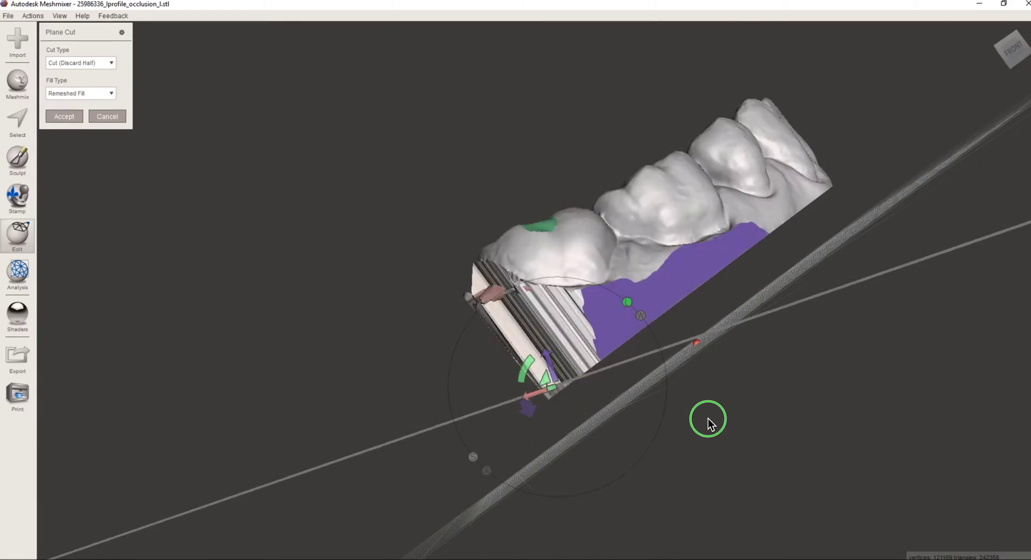
mouse_move(708, 418)
right_mouse_down()
mouse_move(704, 391)
mouse_move(732, 380)
mouse_move(709, 424)
right_mouse_up()
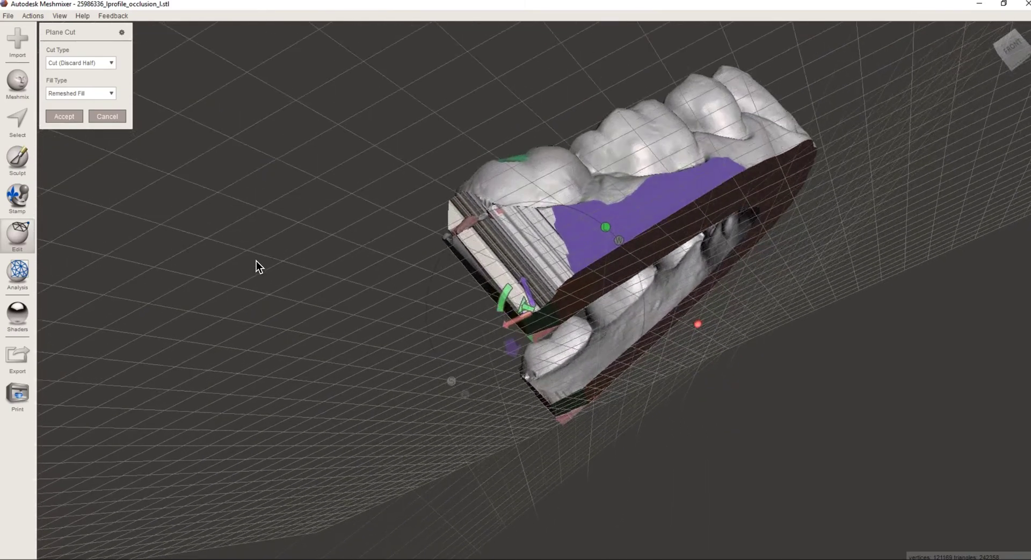
left_click(60, 116)
right_click_drag(340, 268, 465, 194)
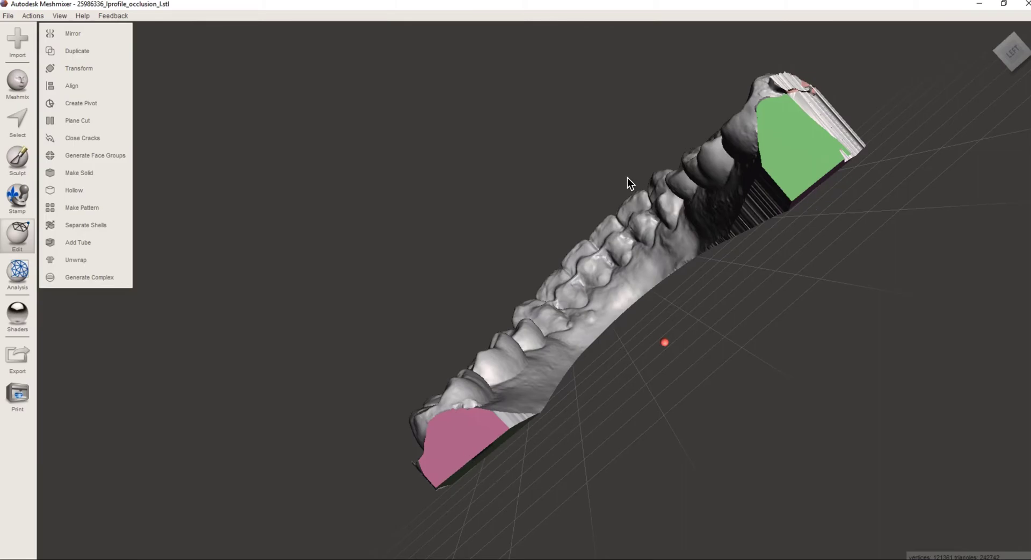
Turn the jaw to show the whole arch and set the sculpting brushes to Surface mode.
right_click_drag(549, 120, 570, 185)
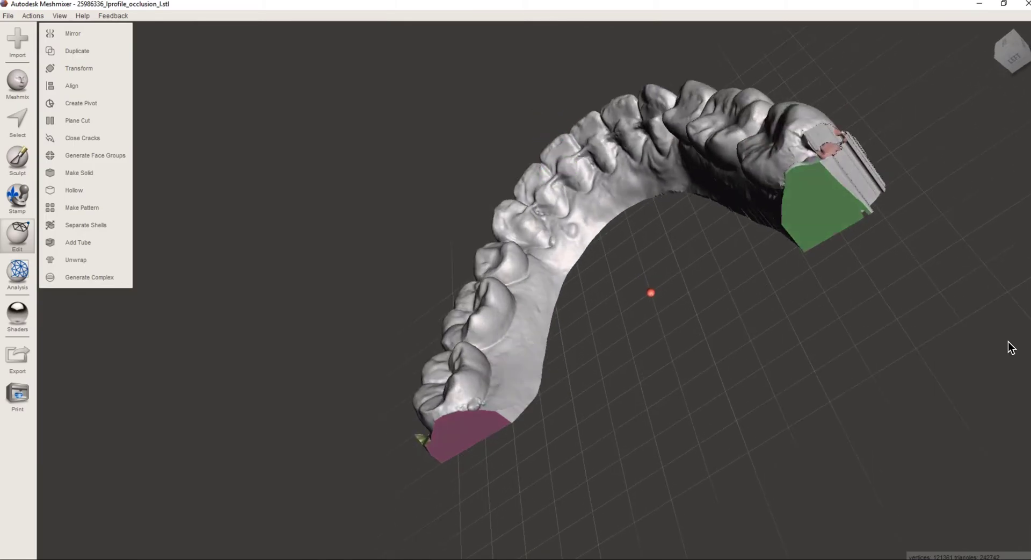
right_click_drag(844, 333, 533, 330)
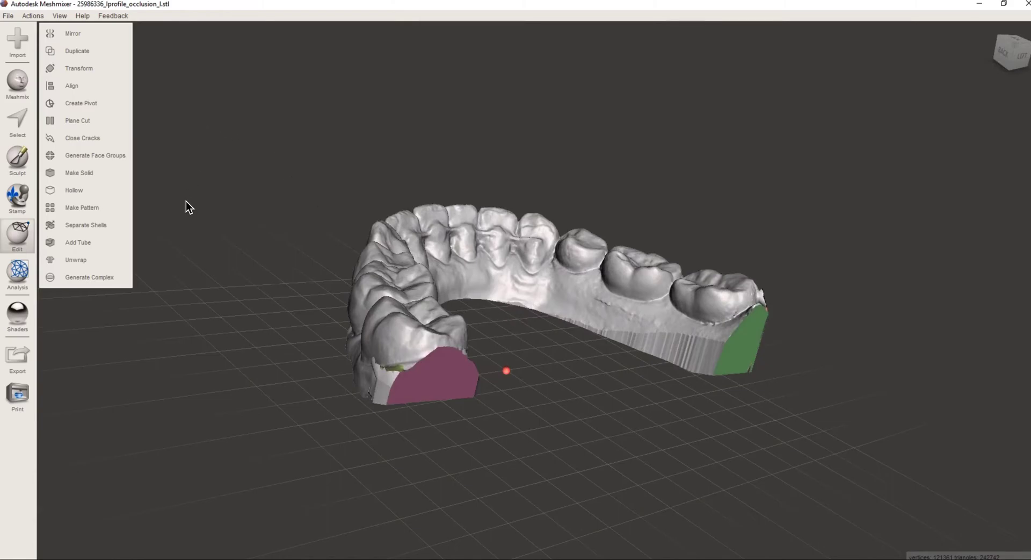
left_click(21, 157)
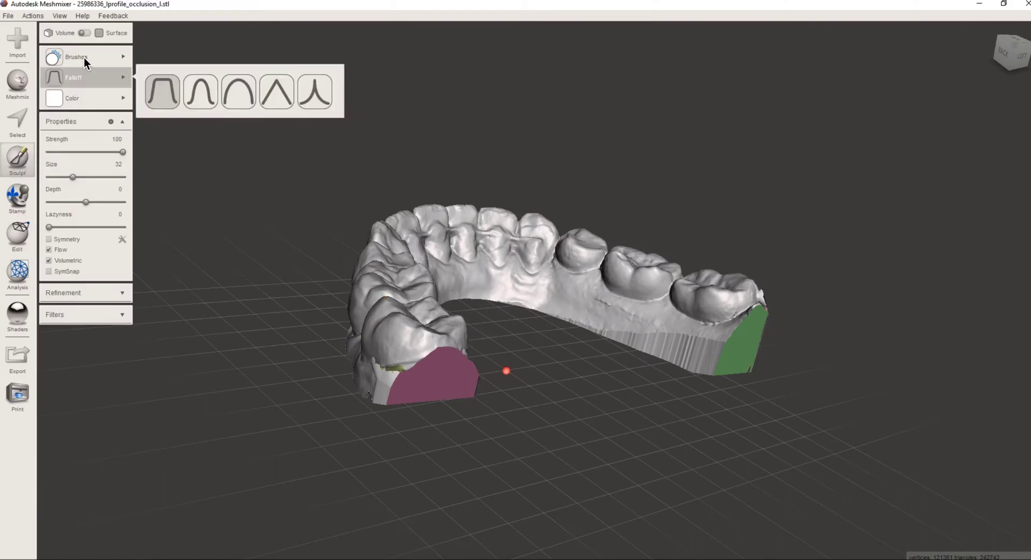
mouse_move(88, 54)
left_click(87, 33)
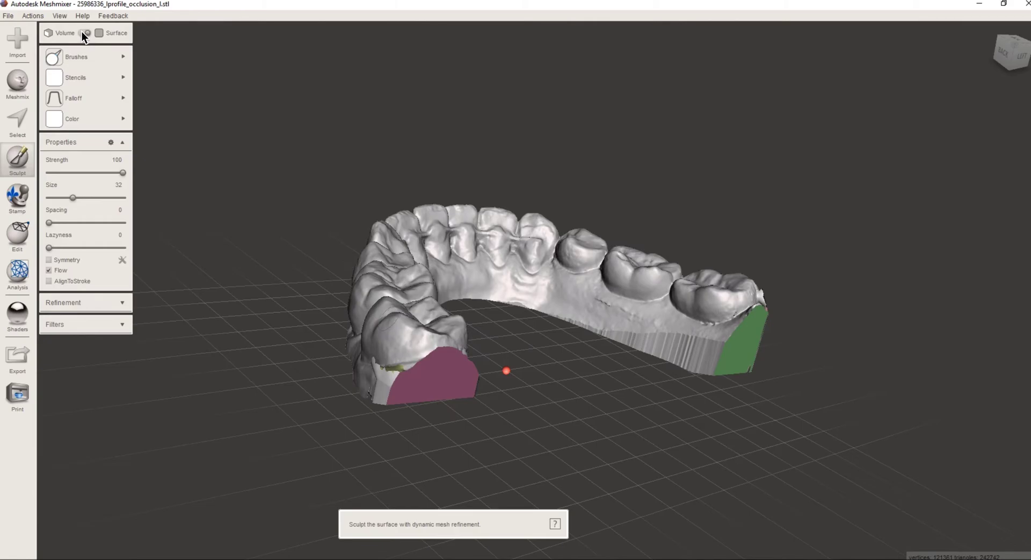
left_click(84, 33)
mouse_move(72, 56)
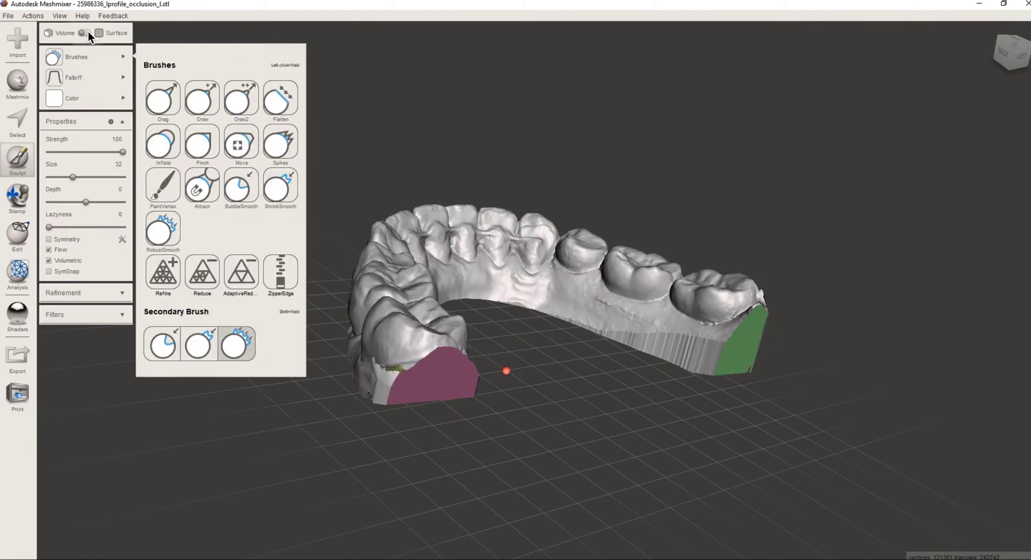
left_click(88, 33)
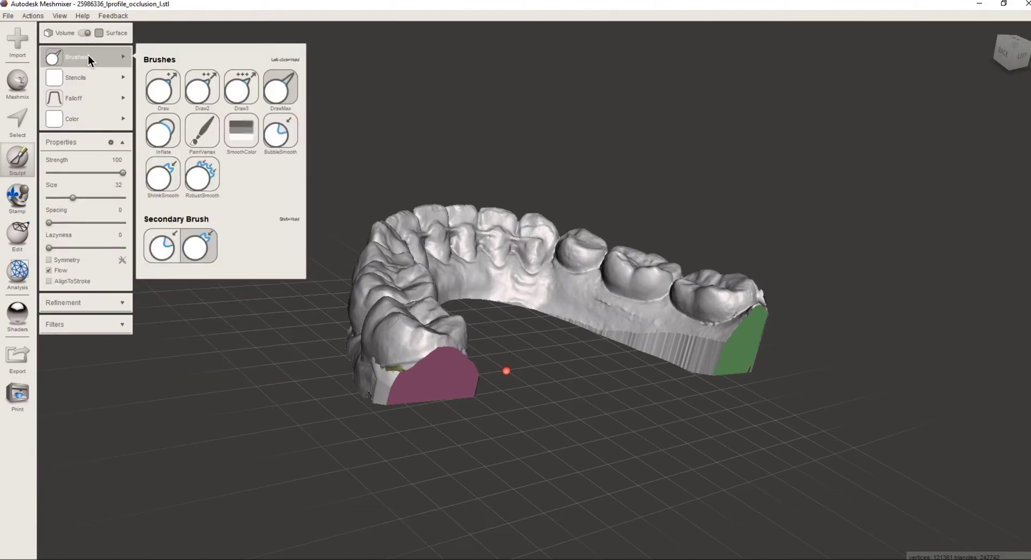
Pick the DrawMax brush, shrink its size from 32 to 19, and zoom to the arch front.
left_click(277, 89)
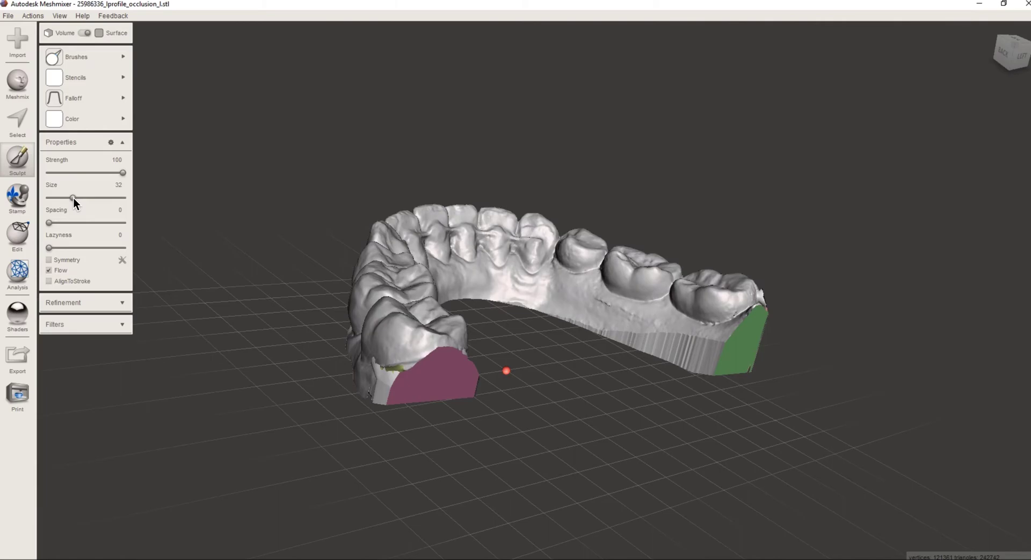
left_click_drag(72, 198, 60, 198)
right_click_drag(793, 166, 746, 165)
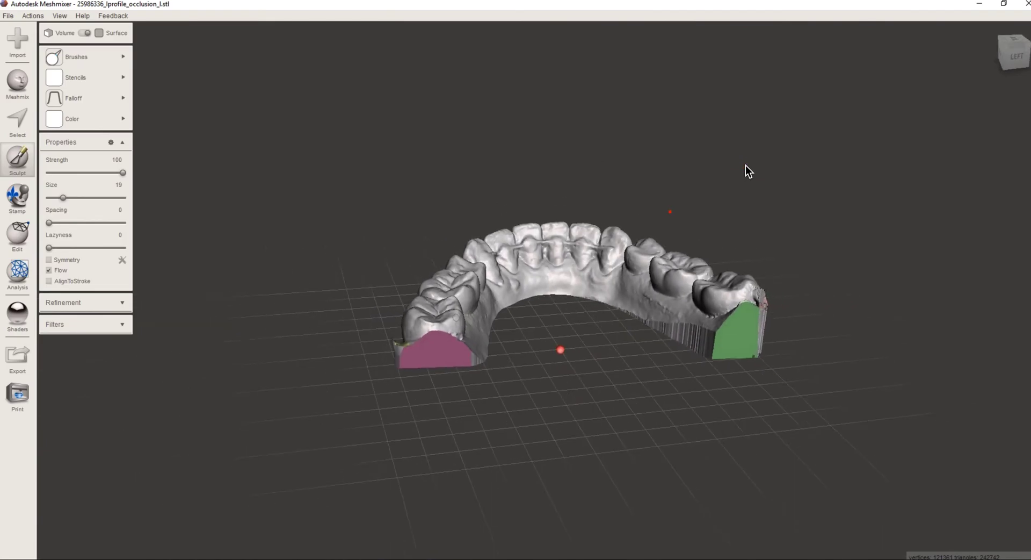
scroll(746, 165, "up", 3)
scroll(745, 167, "up", 1)
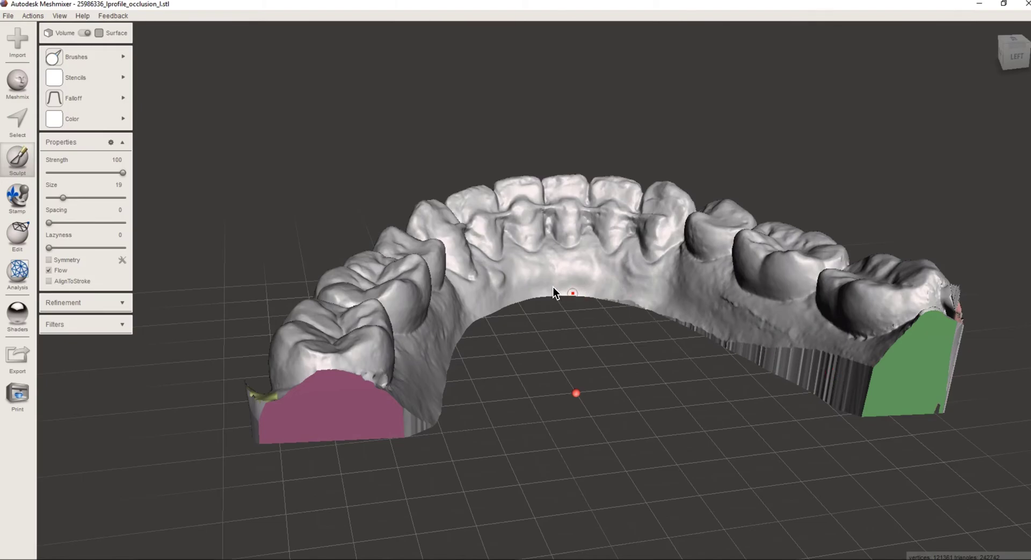
left_click(527, 265)
Draw the raised initials B2 on the inner surface behind the front teeth.
mouse_move(526, 278)
left_mouse_down()
mouse_move(530, 260)
mouse_move(540, 275)
left_mouse_up()
left_click_drag(552, 260, 553, 279)
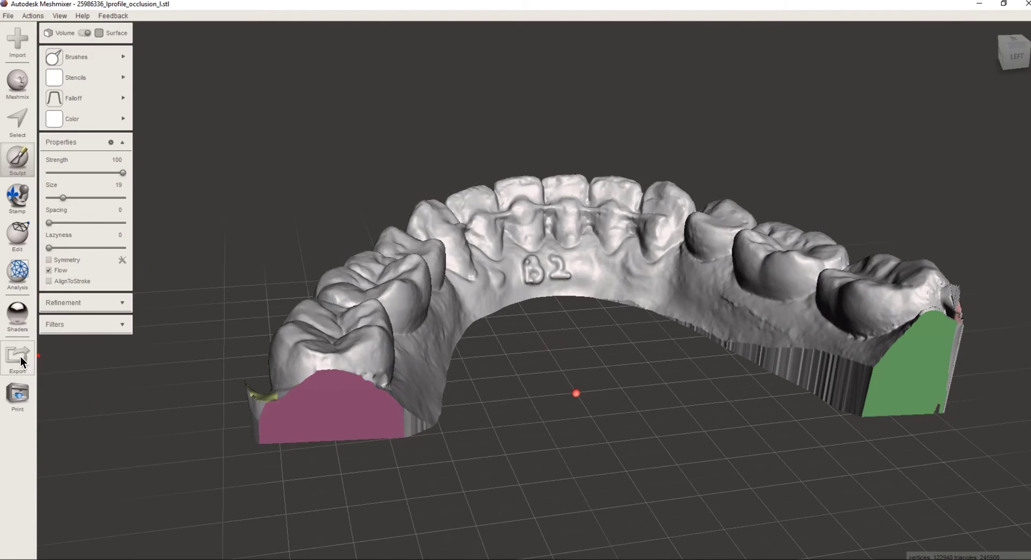
left_click(18, 273)
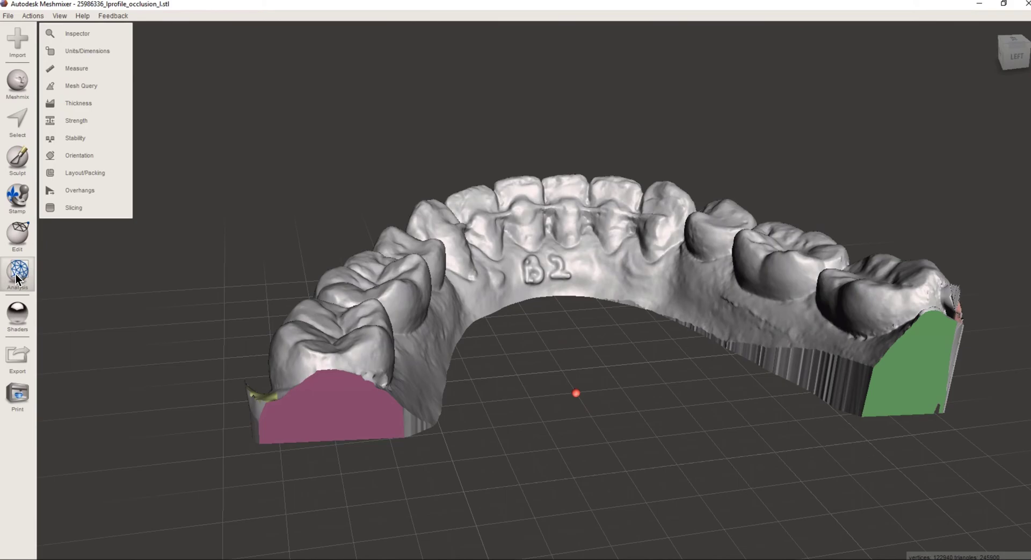
Fix all mesh defects with Inspector's Auto Repair All, then start the mesh export.
left_click(77, 34)
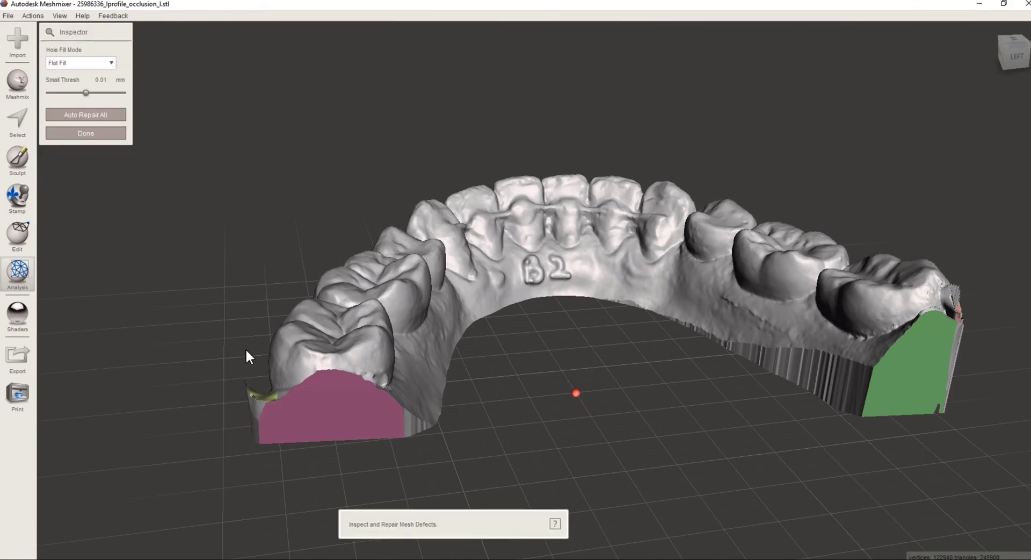
left_click(89, 116)
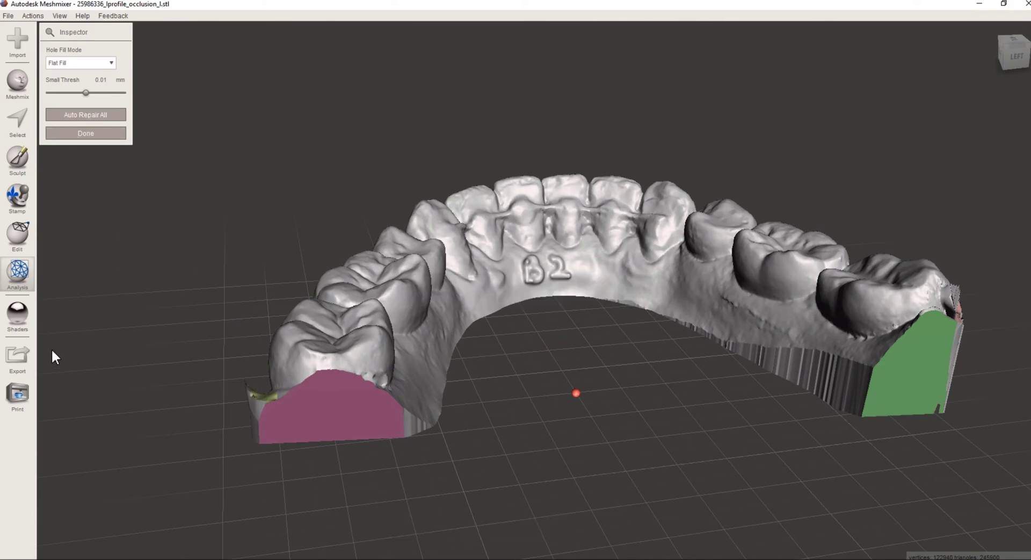
left_click(19, 358)
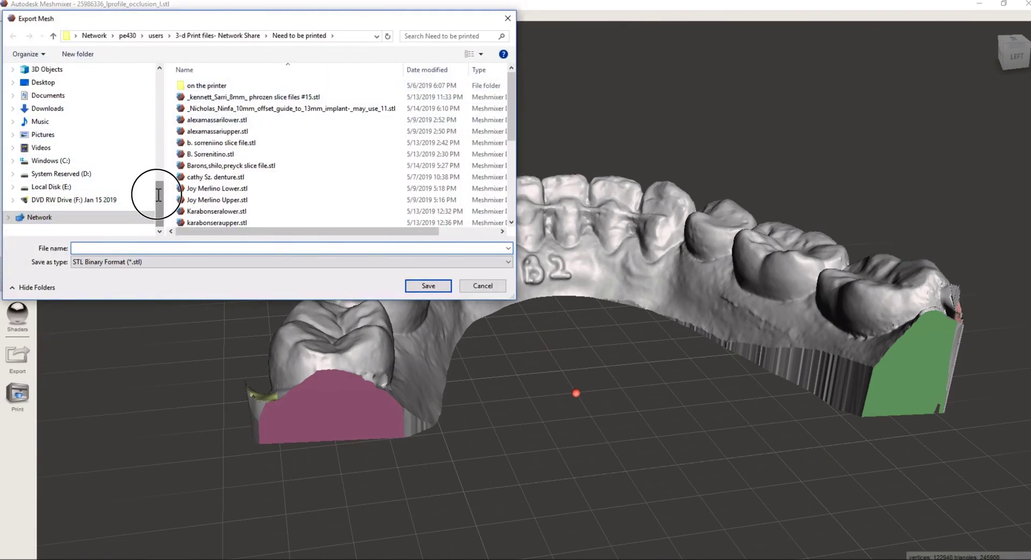
Save the mesh as 'b2' in STL Binary to the network share's Need to be printed folder.
left_click_drag(160, 202, 165, 70)
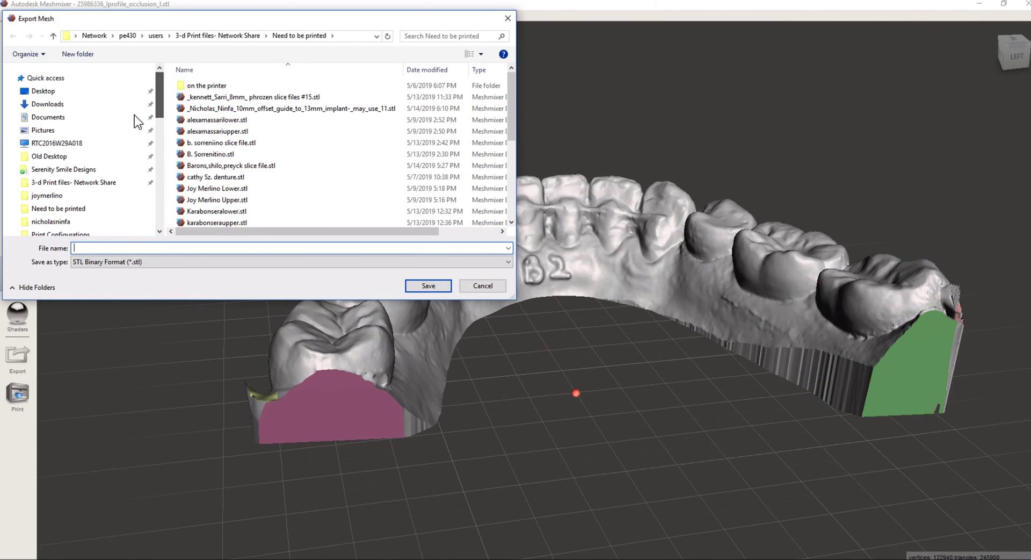
left_click(60, 183)
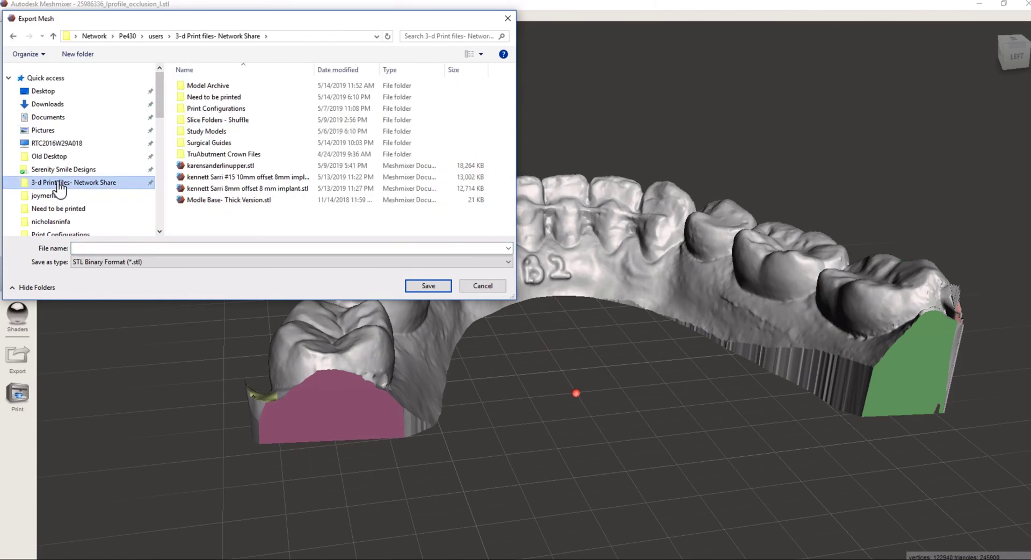
left_click(209, 100)
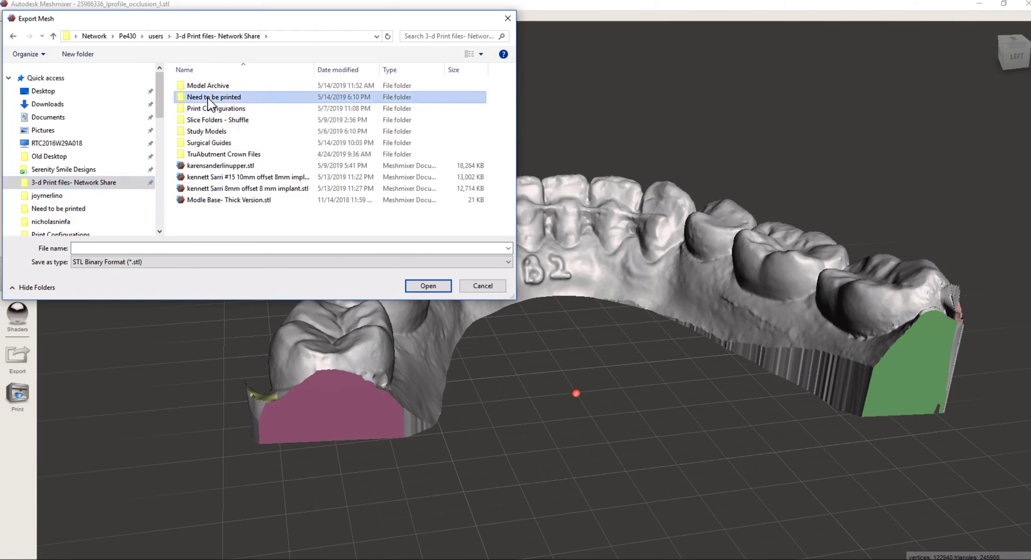
double_click(209, 98)
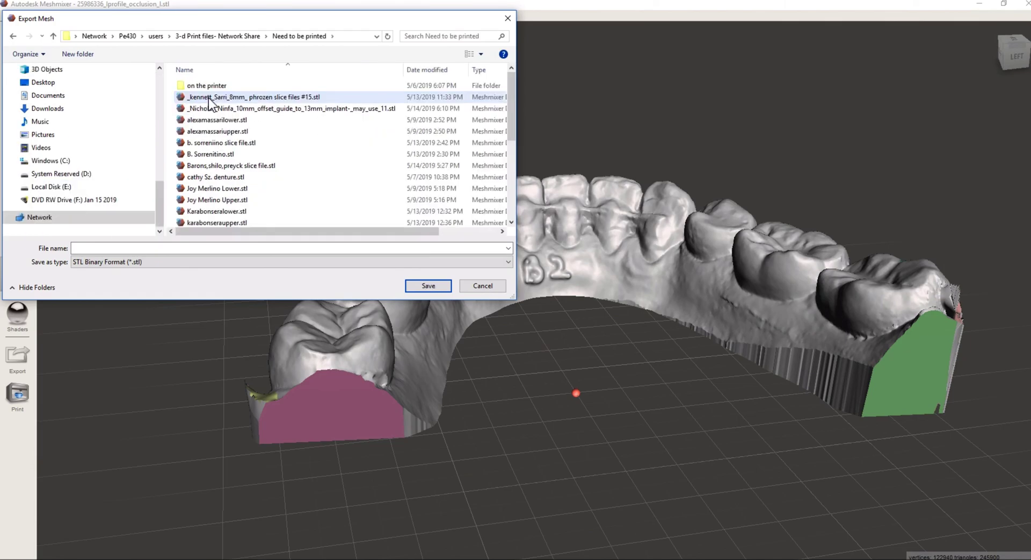
left_click(228, 247)
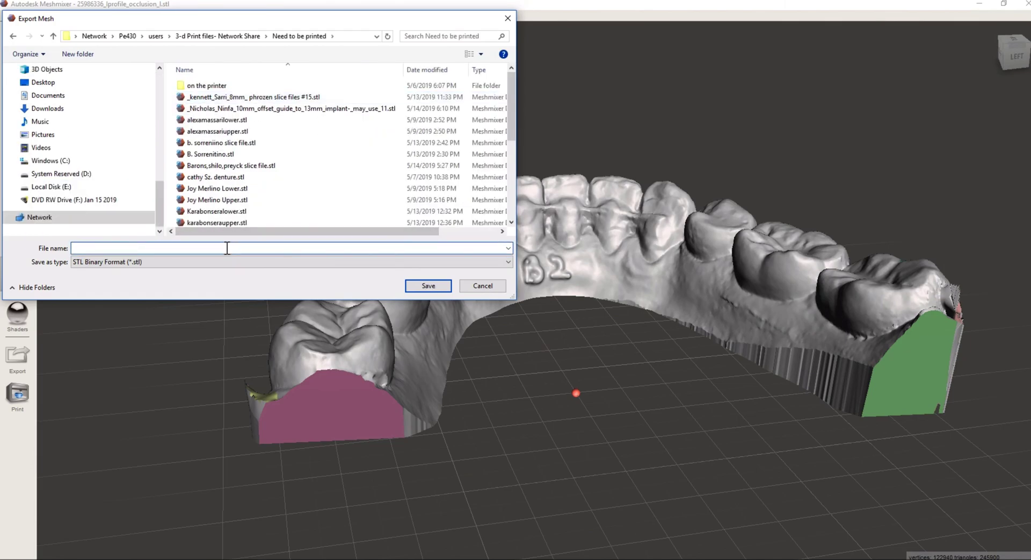
type("b2")
left_click(426, 285)
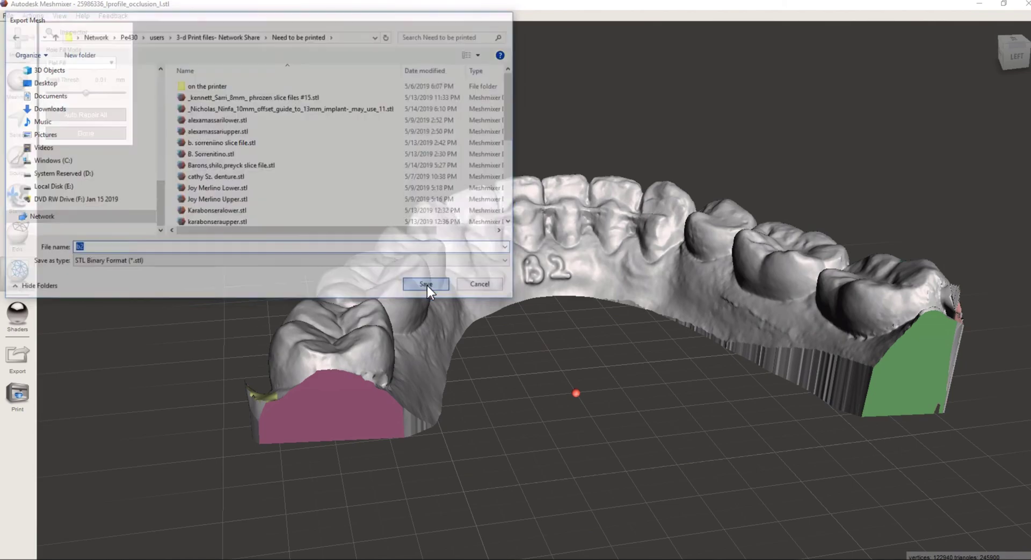